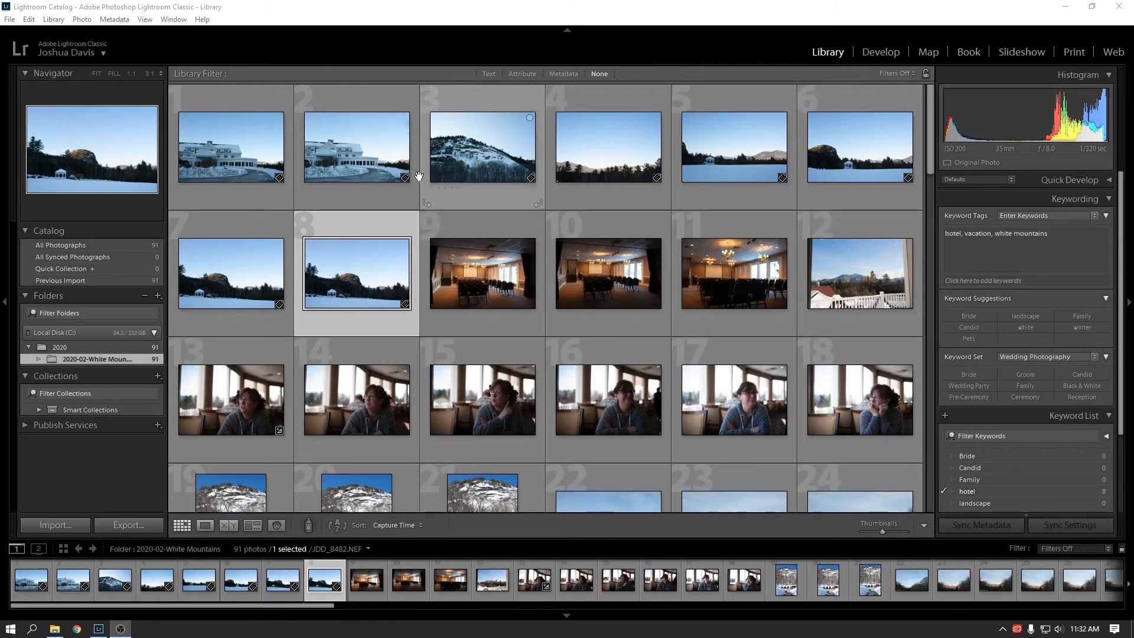
Collapse the Keyword List and add the keyword "snow" to the first photo
{"action": "left_click", "coordinate": [224, 158]}
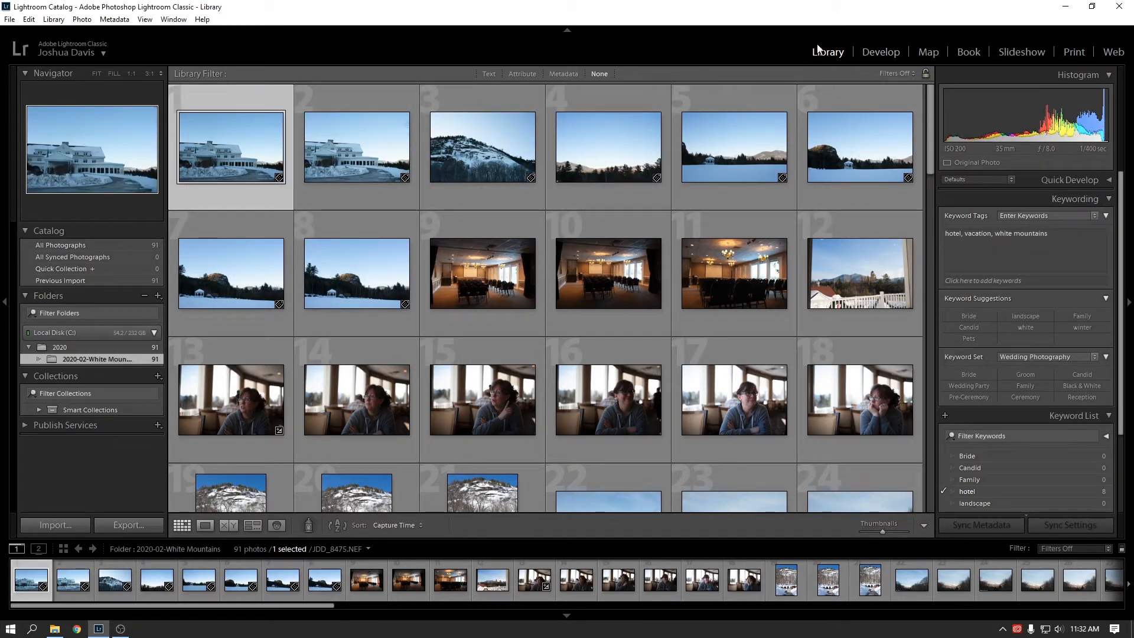
{"action": "left_click", "coordinate": [1083, 417]}
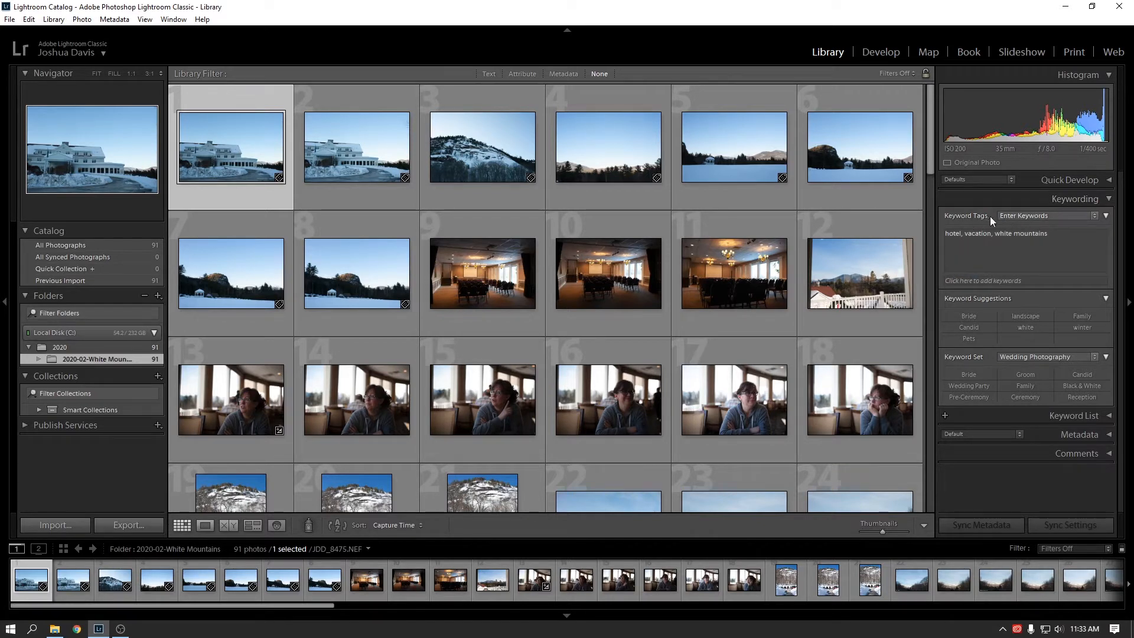
{"action": "left_click", "coordinate": [1036, 237]}
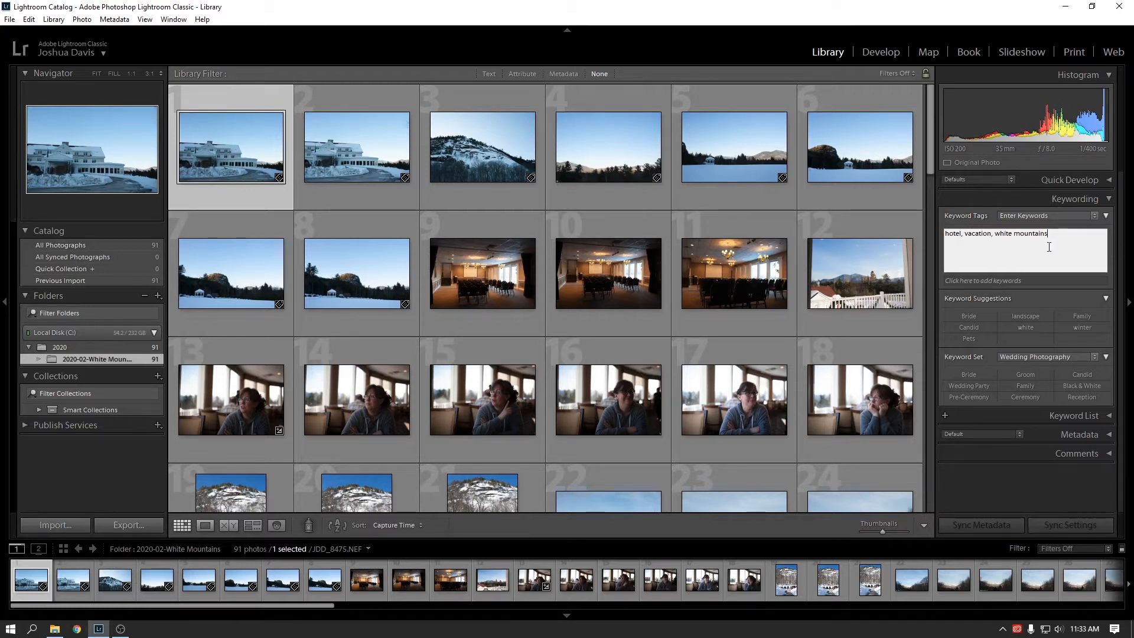
{"action": "left_click", "coordinate": [986, 238]}
{"action": "left_click", "coordinate": [993, 281]}
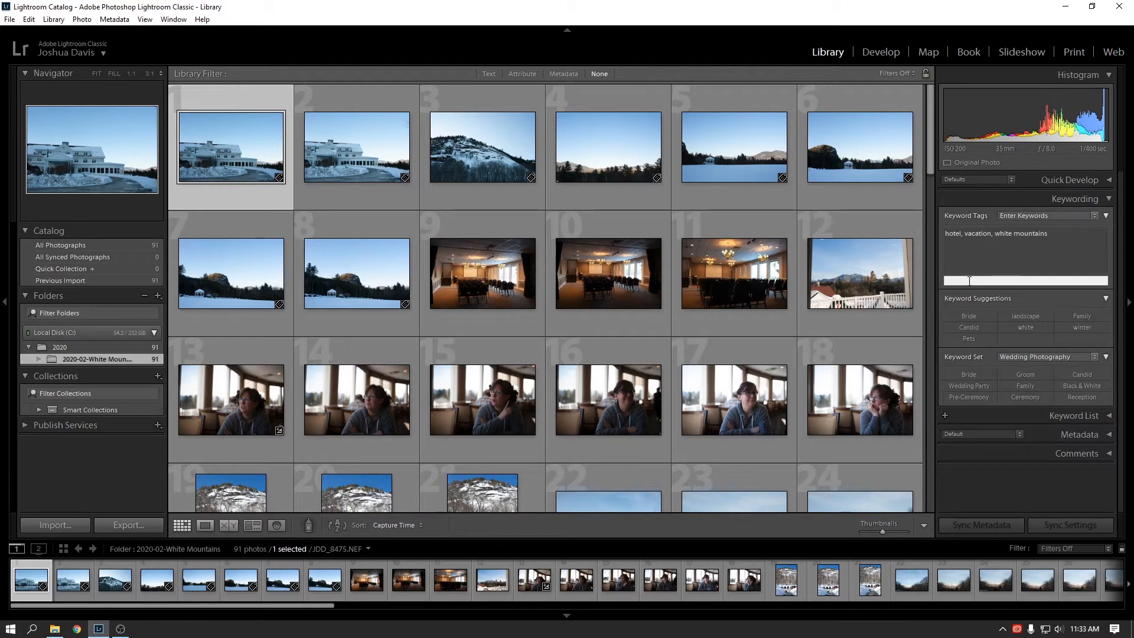
{"action": "type", "text": "snow"}
{"action": "key", "text": "Return"}
Replace the first photo's keyword tags with "hotel", "vacation" and "s"
{"action": "left_click", "coordinate": [1015, 236]}
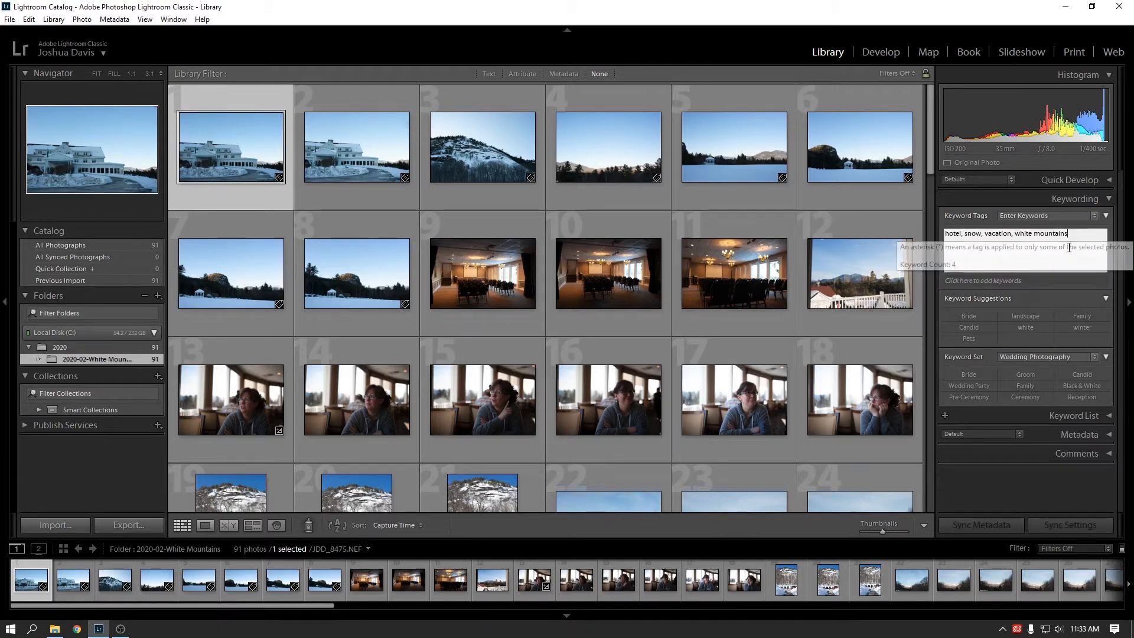
{"action": "double_click", "coordinate": [1015, 236]}
{"action": "left_click_drag", "start_coordinate": [1015, 236], "coordinate": [873, 238]}
{"action": "key", "text": "BackSpace"}
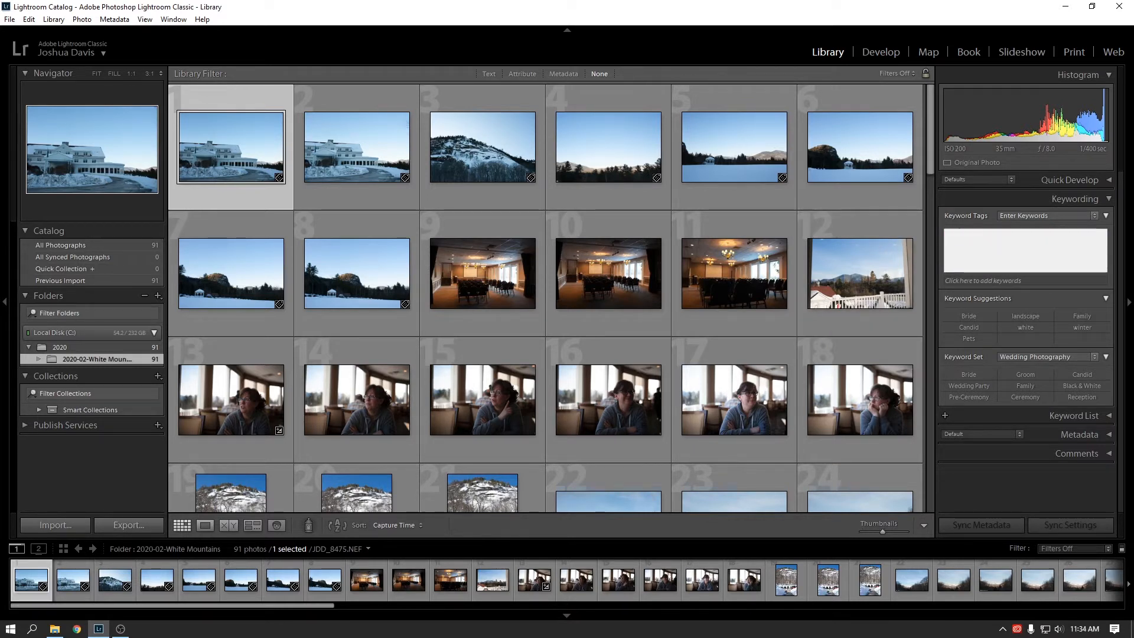
{"action": "type", "text": "hotel, vacation"}
{"action": "key", "text": "Return"}
{"action": "type", "text": "snow"}
{"action": "key", "text": "Return"}
Set the keyword tag display to Keywords & Containing Keywords and add the keyword "trip" to the first photo
{"action": "left_click", "coordinate": [1025, 216]}
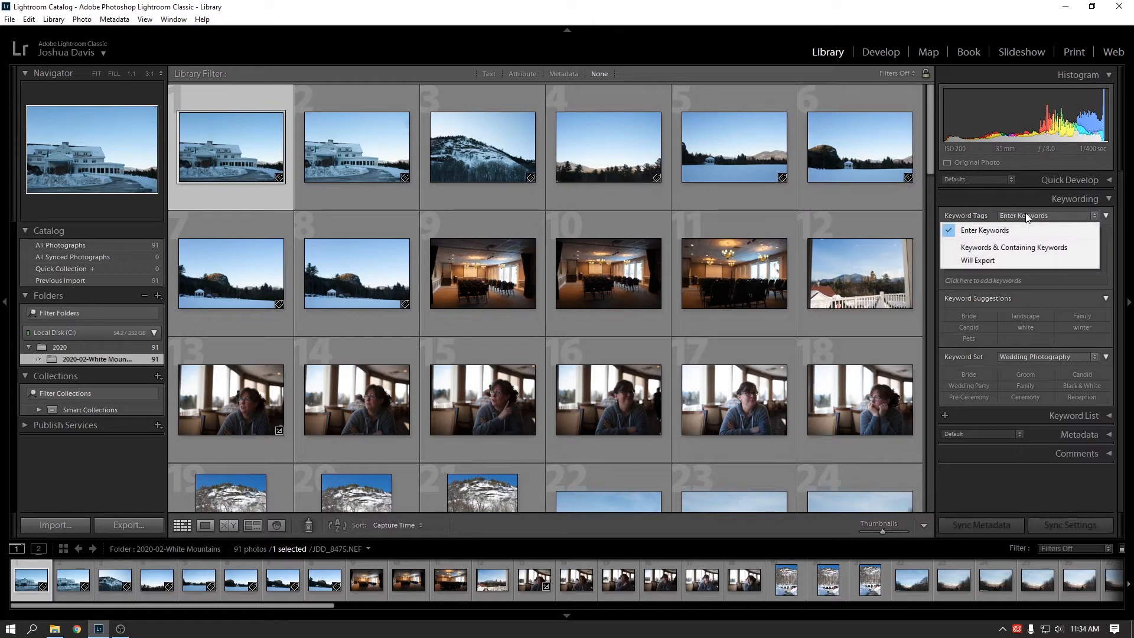
{"action": "left_click", "coordinate": [1006, 249]}
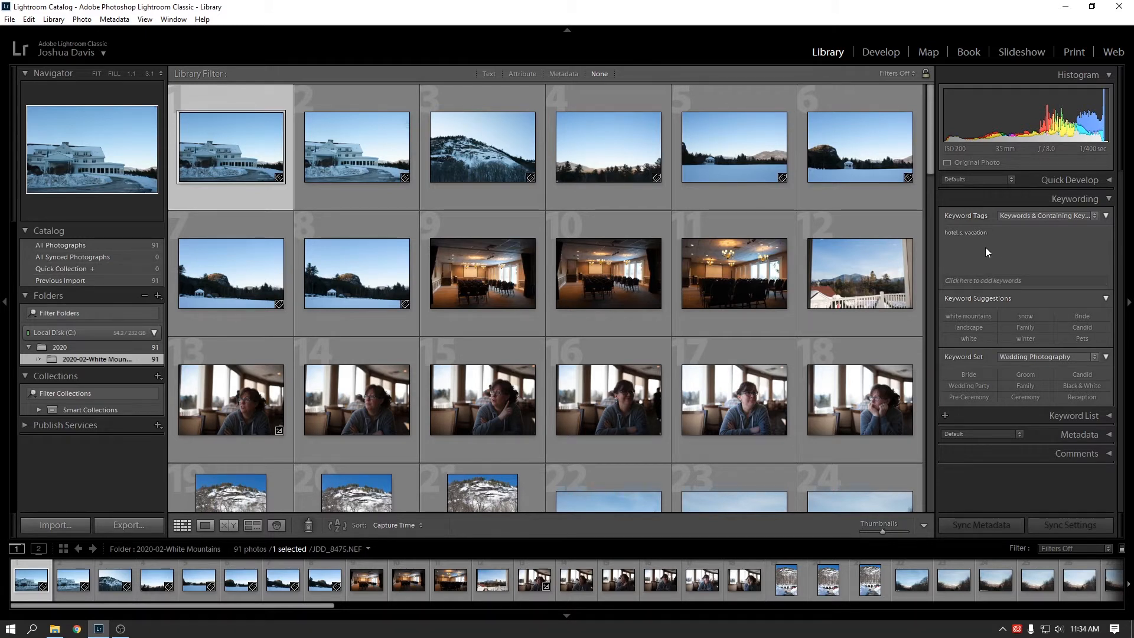
{"action": "left_click", "coordinate": [981, 281]}
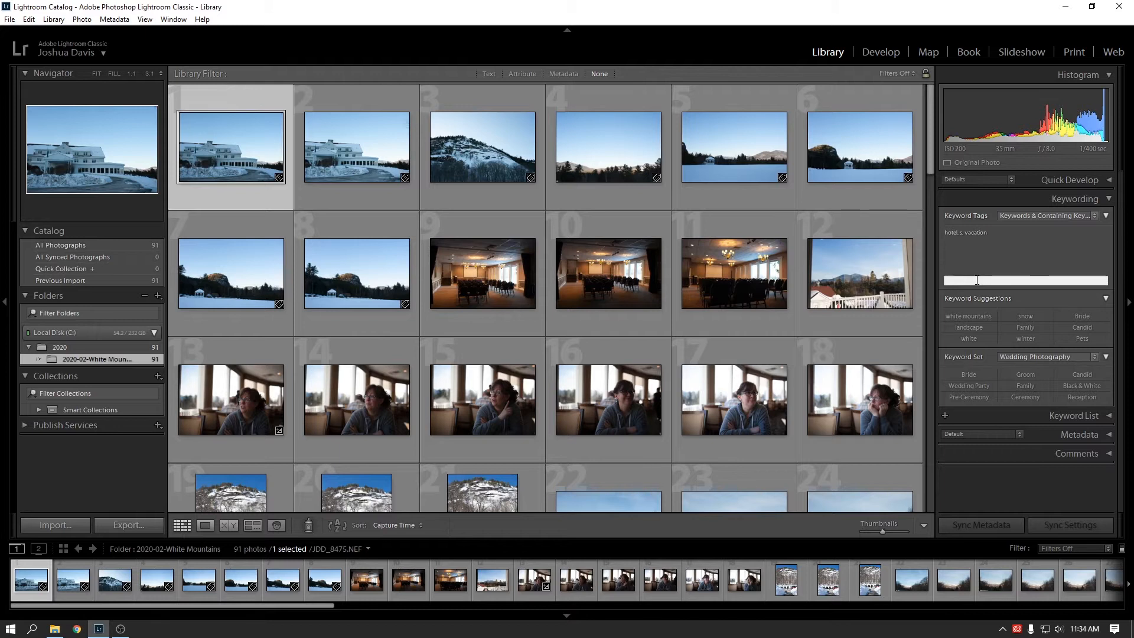
{"action": "type", "text": "trip"}
{"action": "key", "text": "Return"}
{"action": "left_click", "coordinate": [1004, 256]}
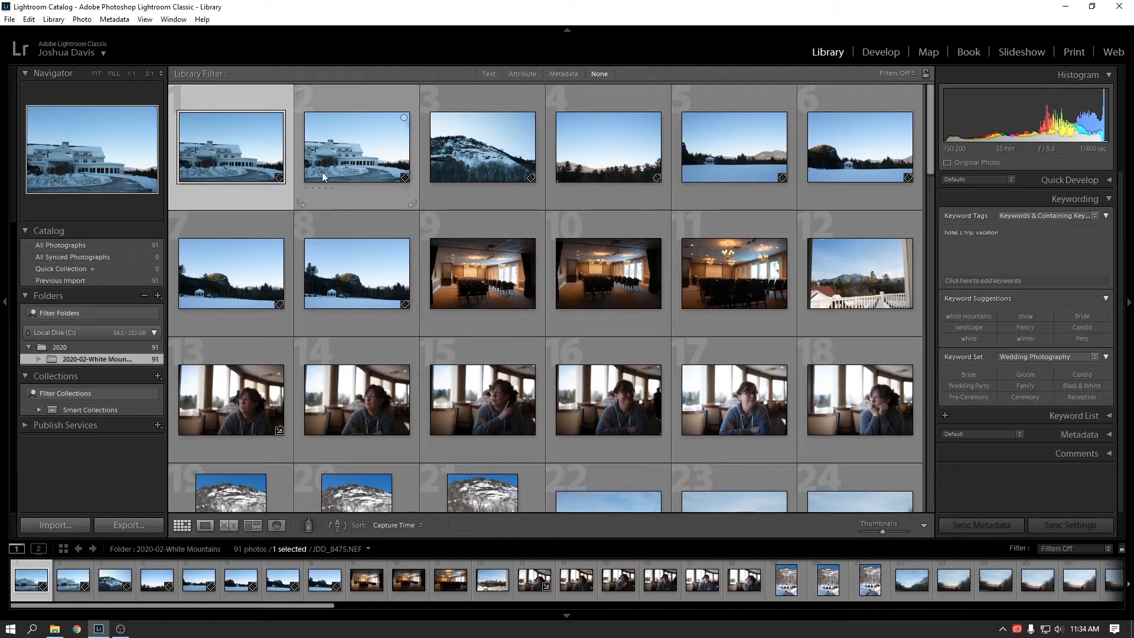
Return the keyword tag display to Enter Keywords and remove all keywords from photo 8
{"action": "left_click", "coordinate": [368, 147]}
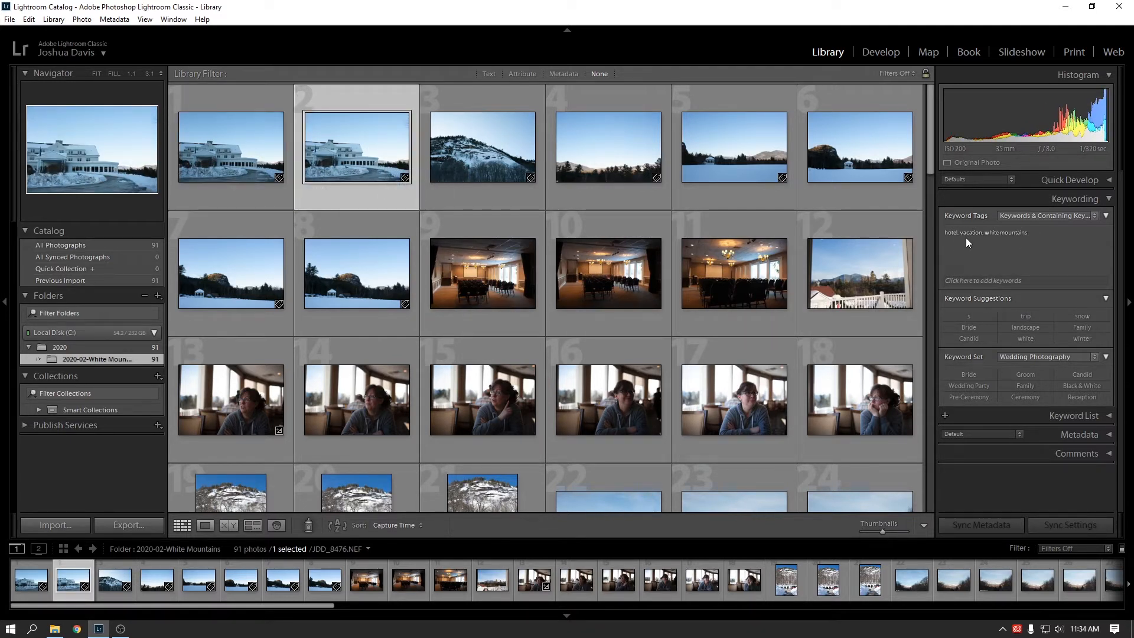
{"action": "left_click", "coordinate": [499, 131]}
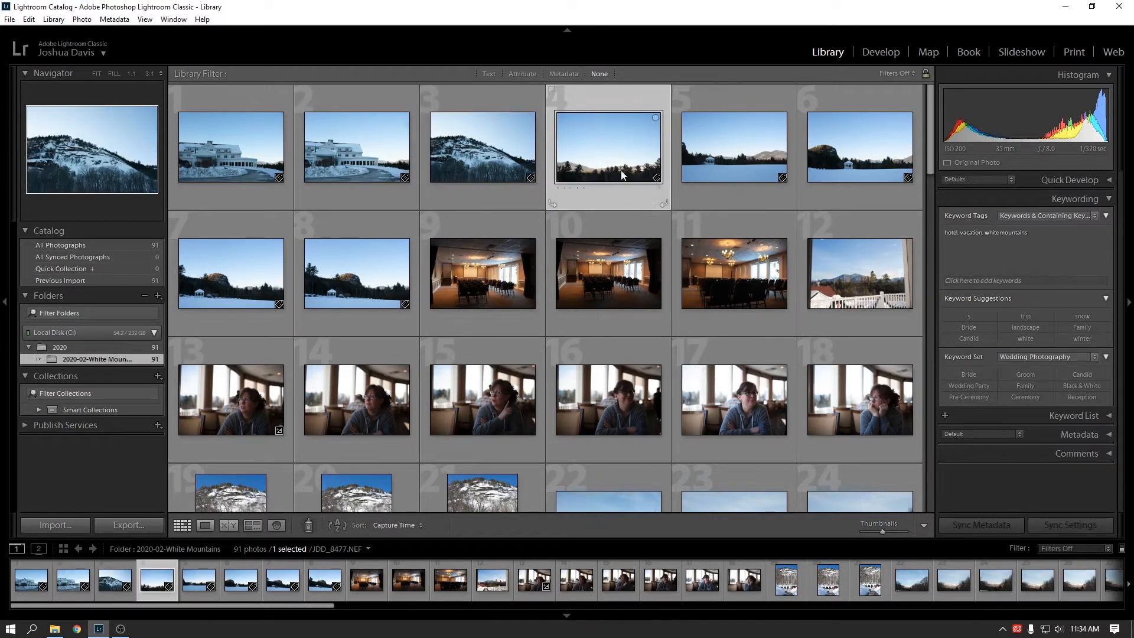
{"action": "key", "text": "Down"}
{"action": "key", "text": "Left"}
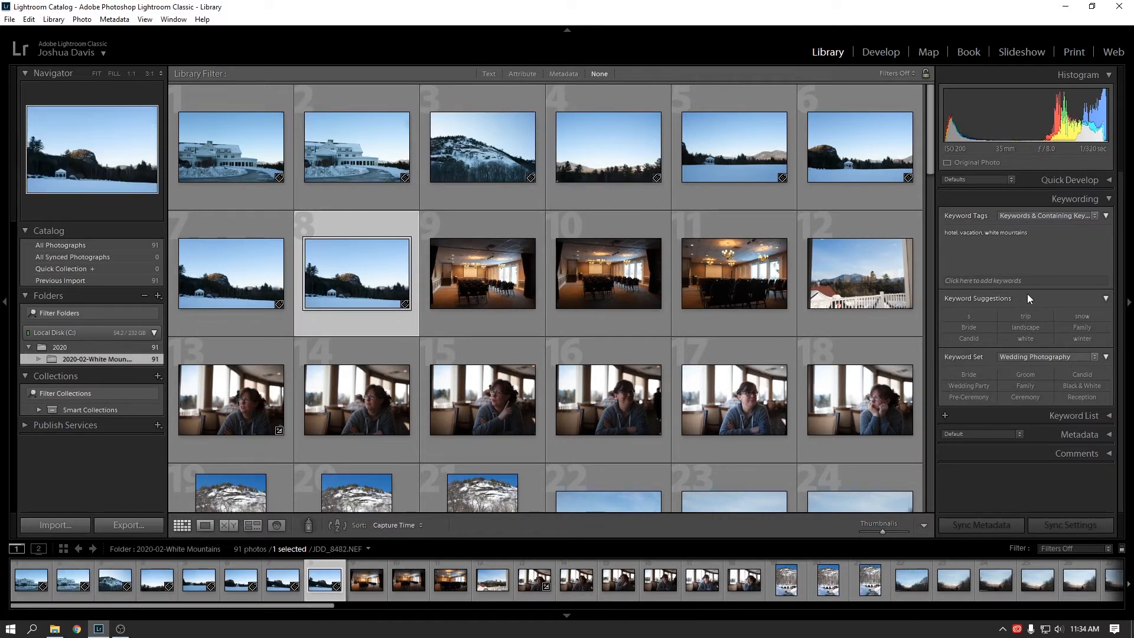
{"action": "left_click", "coordinate": [1059, 215]}
{"action": "left_click", "coordinate": [1016, 229]}
{"action": "left_click", "coordinate": [1058, 238]}
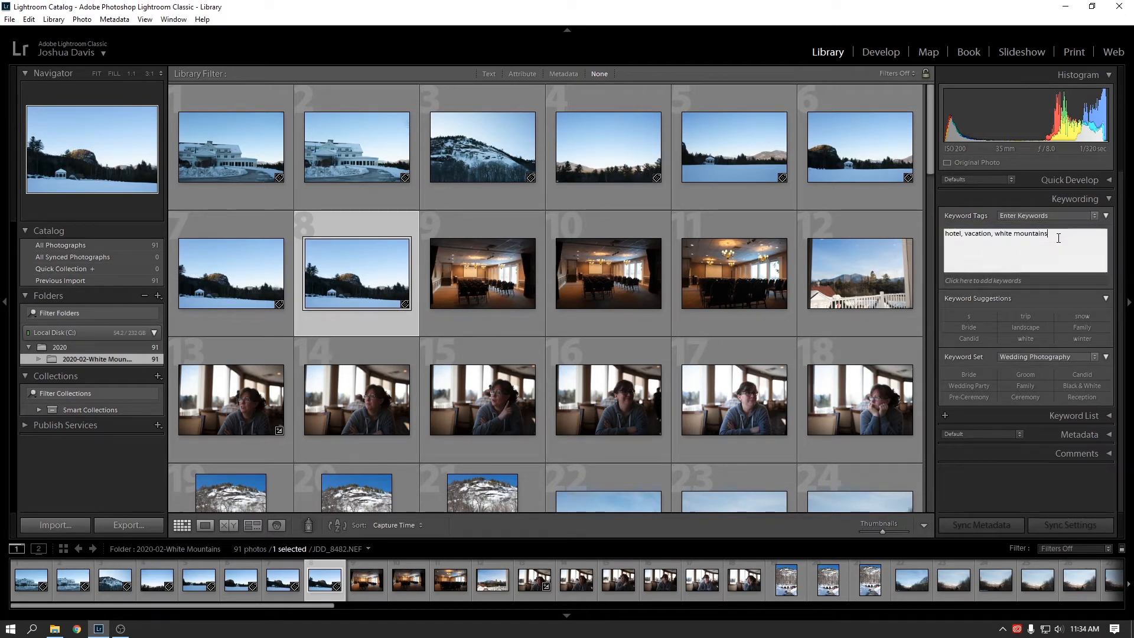
{"action": "left_click_drag", "start_coordinate": [1059, 237], "coordinate": [899, 232]}
{"action": "key", "text": "BackSpace"}
Remove all keywords from photo 7 and photo 6
{"action": "left_click", "coordinate": [260, 266]}
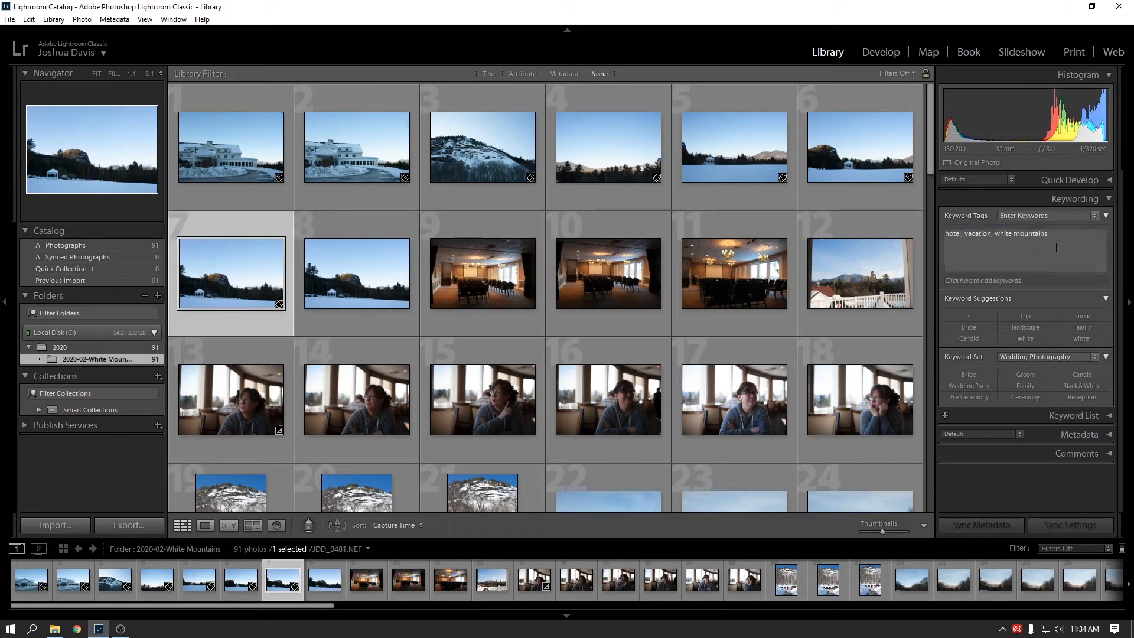
{"action": "left_click", "coordinate": [1056, 248]}
{"action": "left_click_drag", "start_coordinate": [1056, 237], "coordinate": [887, 232]}
{"action": "key", "text": "BackSpace"}
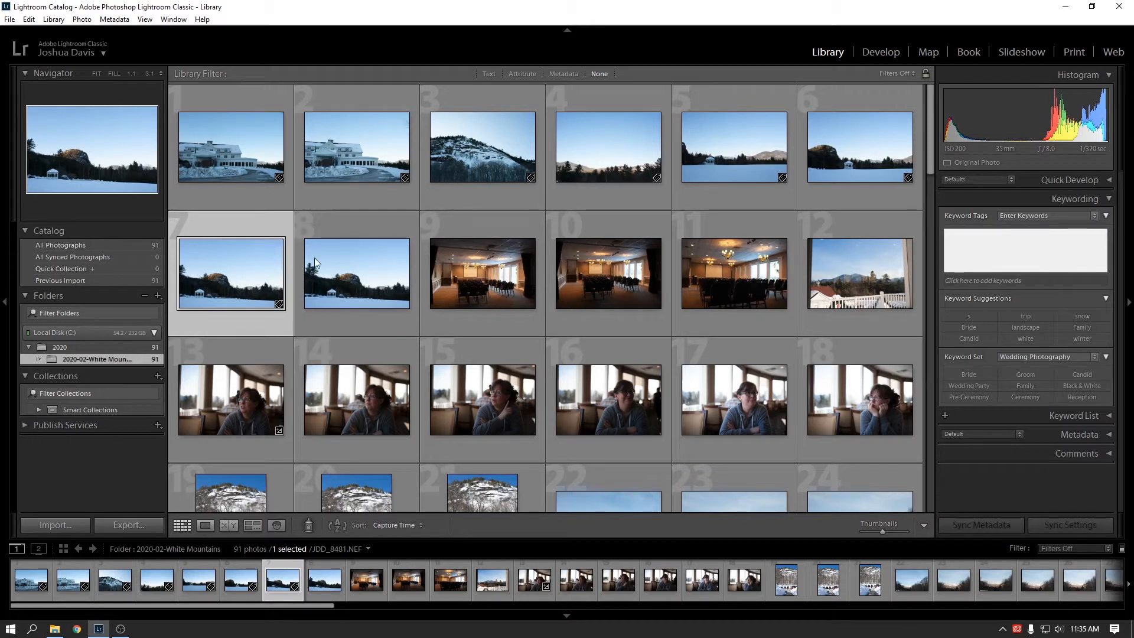
{"action": "left_click", "coordinate": [343, 182]}
{"action": "left_click", "coordinate": [907, 151]}
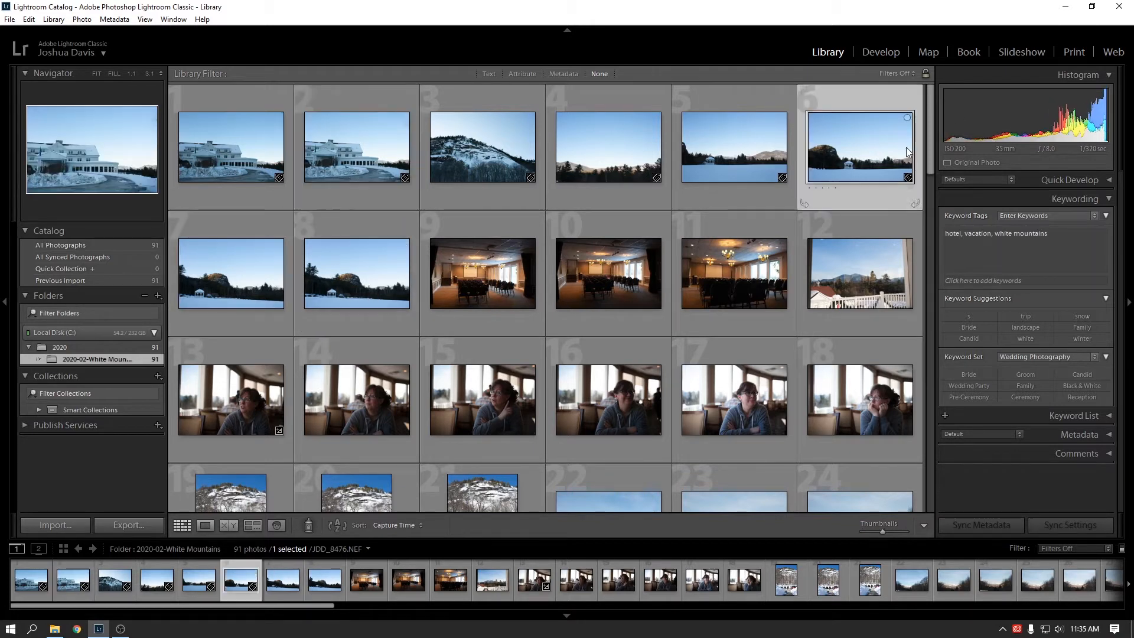
{"action": "left_click", "coordinate": [1056, 248]}
{"action": "left_click_drag", "start_coordinate": [1056, 236], "coordinate": [912, 231]}
{"action": "key", "text": "BackSpace"}
Remove all keywords from photo 5 and photo 4
{"action": "left_click", "coordinate": [764, 153]}
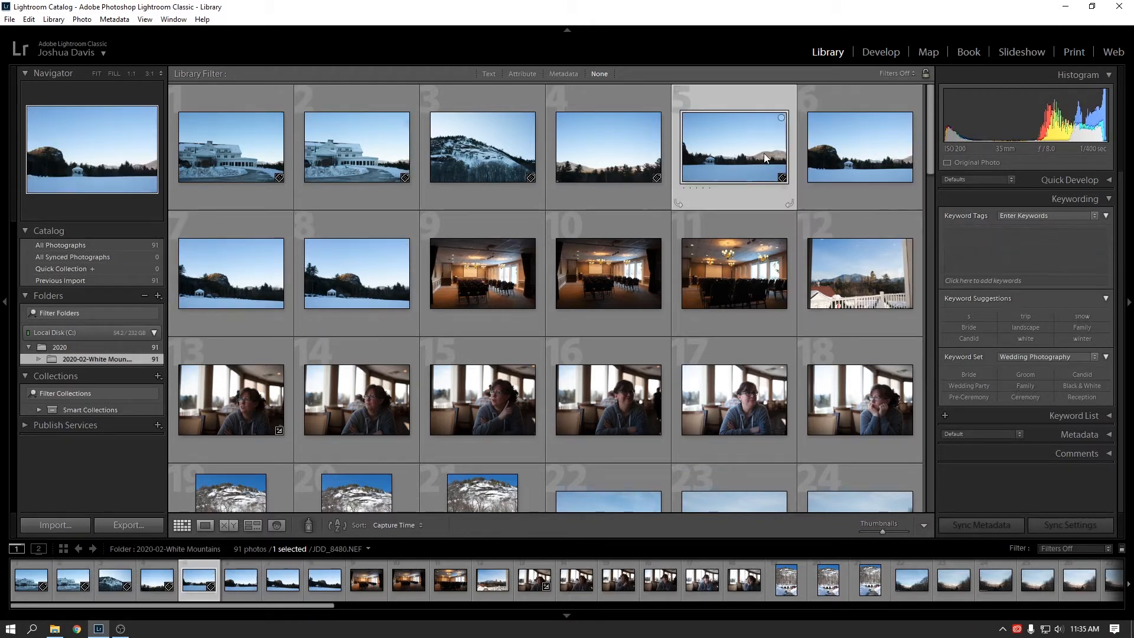
{"action": "left_click", "coordinate": [1044, 252]}
{"action": "left_click_drag", "start_coordinate": [1052, 232], "coordinate": [892, 232]}
{"action": "key", "text": "BackSpace"}
{"action": "left_click", "coordinate": [620, 152]}
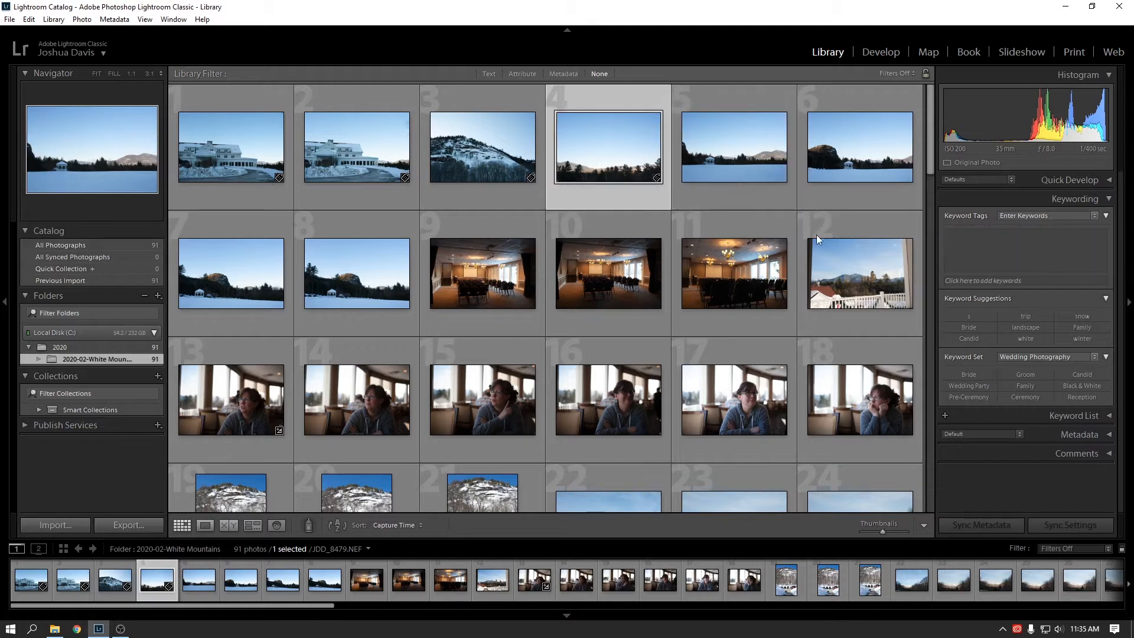
{"action": "left_click", "coordinate": [1052, 248]}
{"action": "left_click_drag", "start_coordinate": [1051, 233], "coordinate": [884, 230]}
{"action": "key", "text": "BackSpace"}
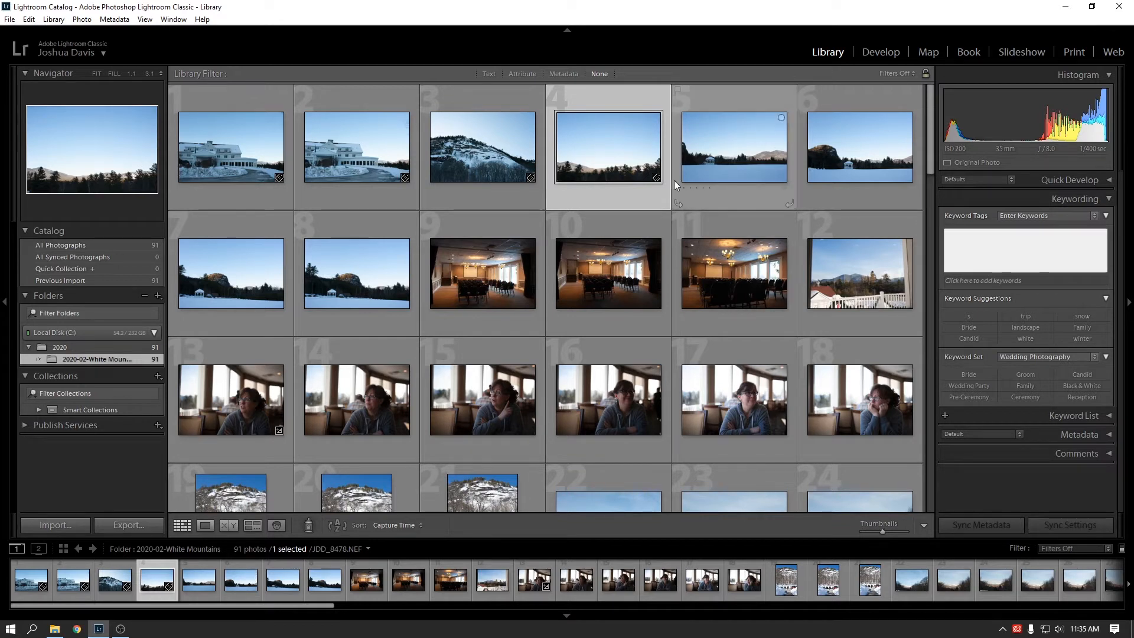
{"action": "left_click", "coordinate": [601, 155]}
{"action": "left_click", "coordinate": [1059, 269]}
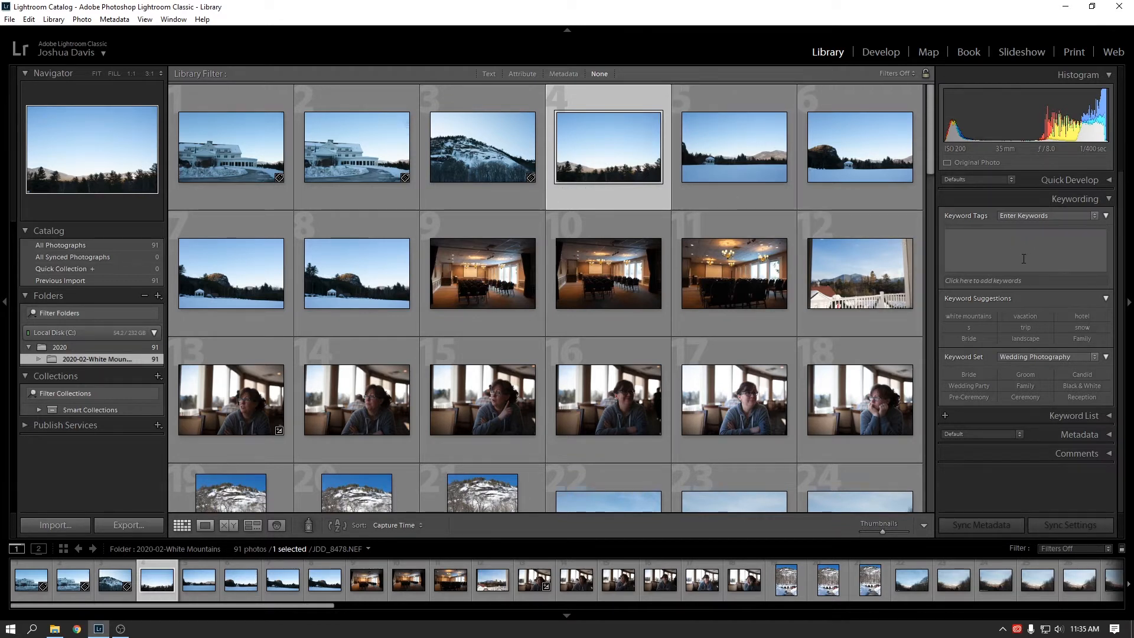
Remove all keywords from the first three photos
{"action": "left_click", "coordinate": [483, 131]}
{"action": "left_click", "coordinate": [1053, 243]}
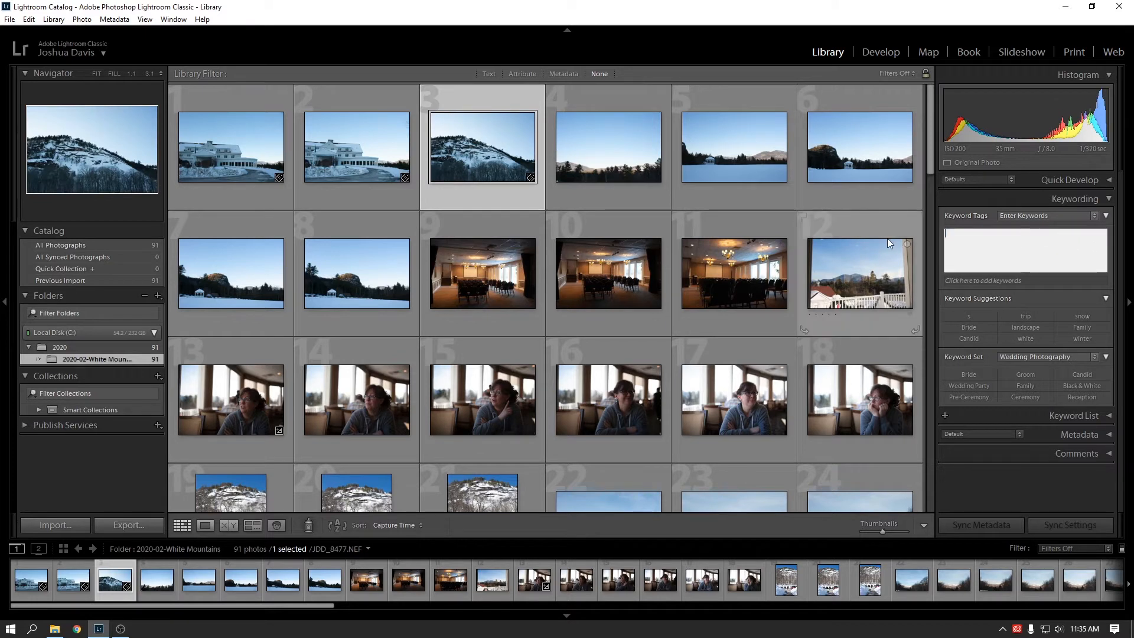
{"action": "left_click", "coordinate": [356, 151]}
{"action": "key", "text": "ctrl+a"}
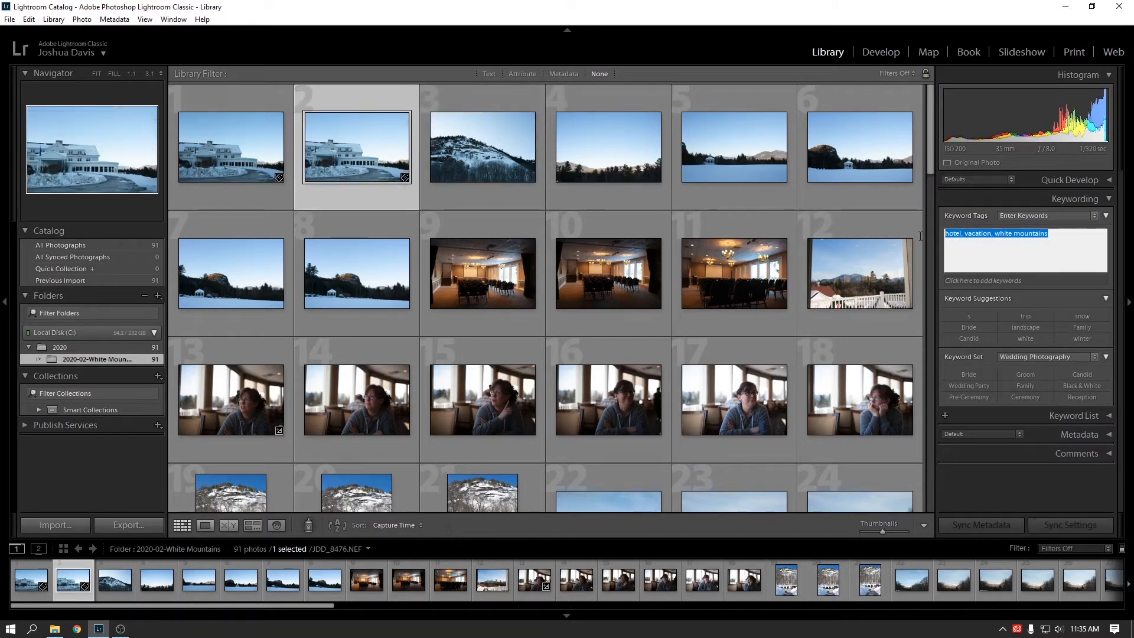
{"action": "key", "text": "BackSpace"}
{"action": "left_click", "coordinate": [384, 157]}
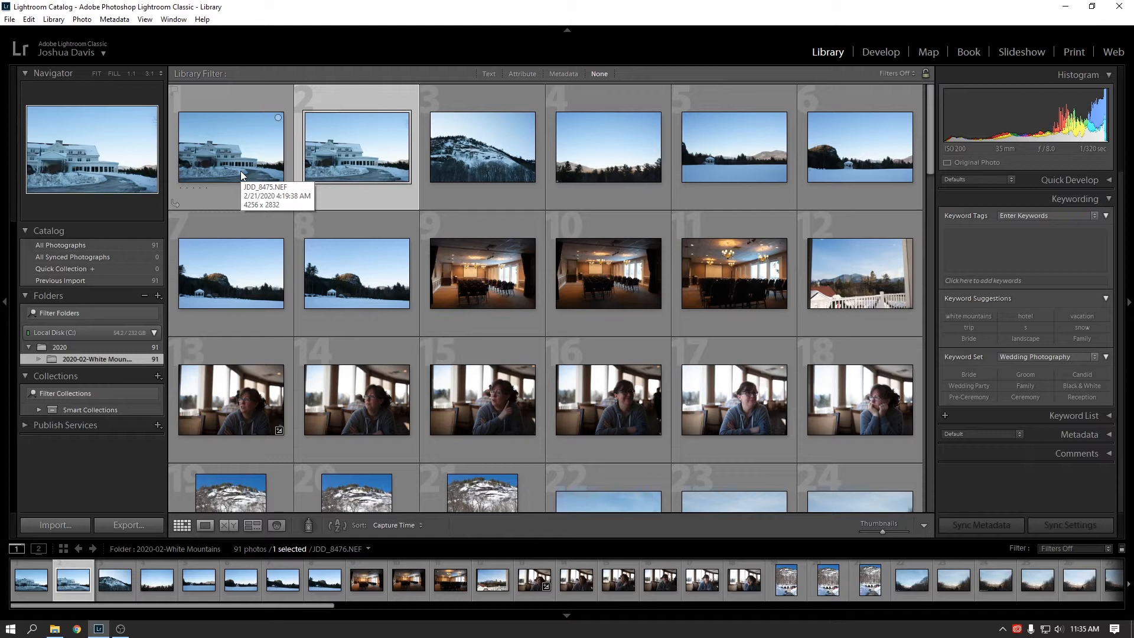
Apply the suggested keywords "white mountains", "vacation" and "snow" to the first photo
{"action": "left_click", "coordinate": [255, 170]}
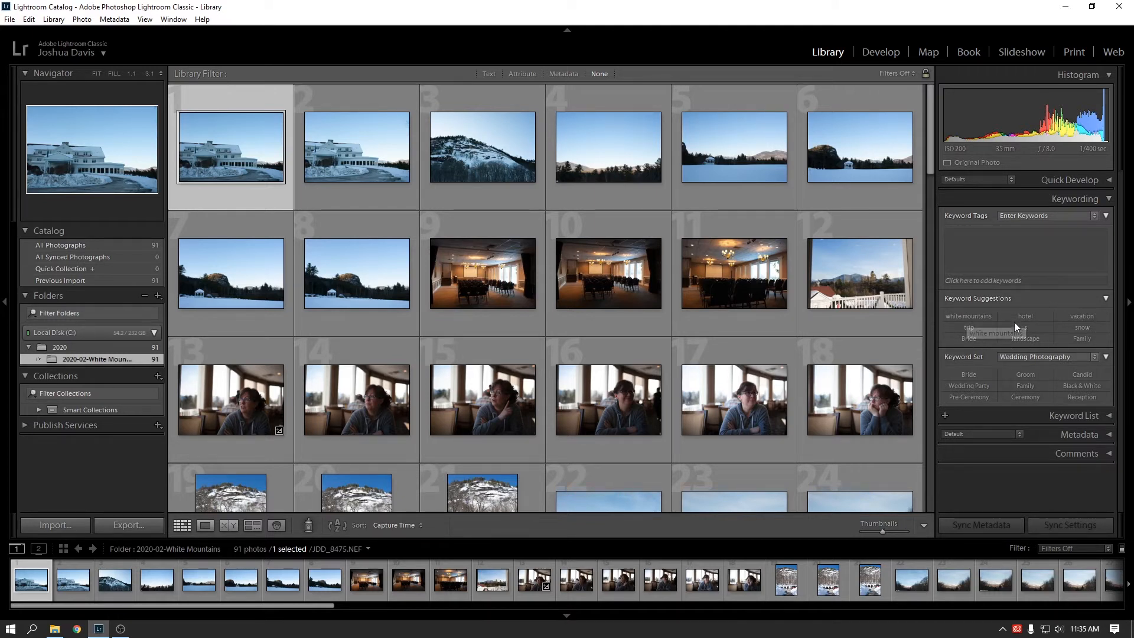
{"action": "left_click", "coordinate": [968, 314]}
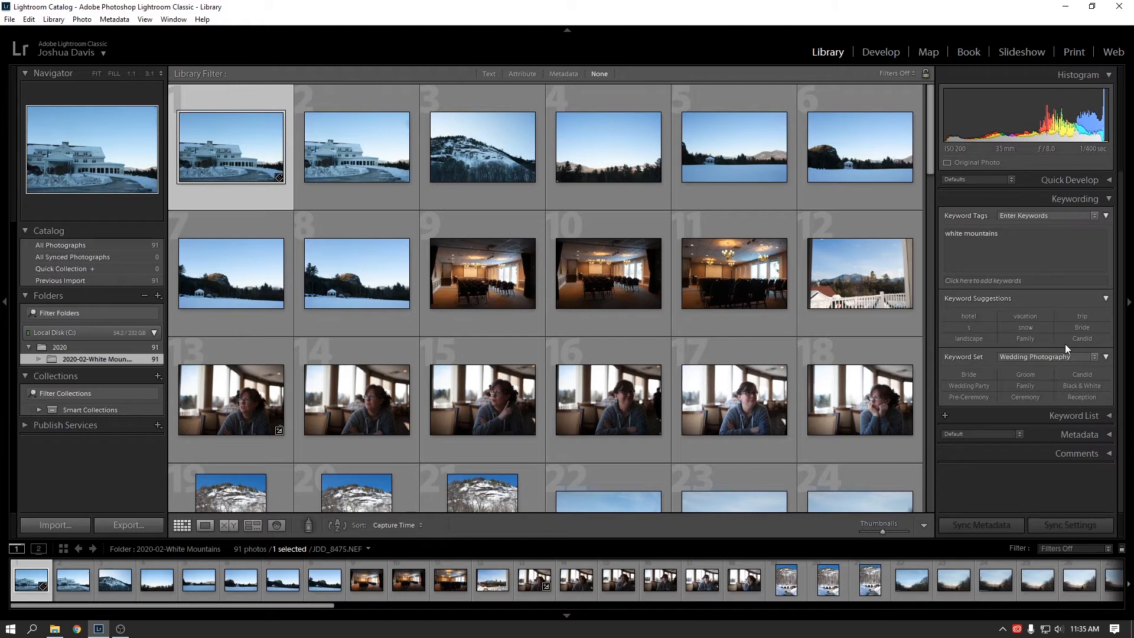
{"action": "left_click", "coordinate": [1022, 317]}
{"action": "left_click", "coordinate": [969, 328]}
Choose the Outdoor Photography keyword set and apply its Winter and Landscape keywords to the first photo
{"action": "left_click", "coordinate": [1086, 357]}
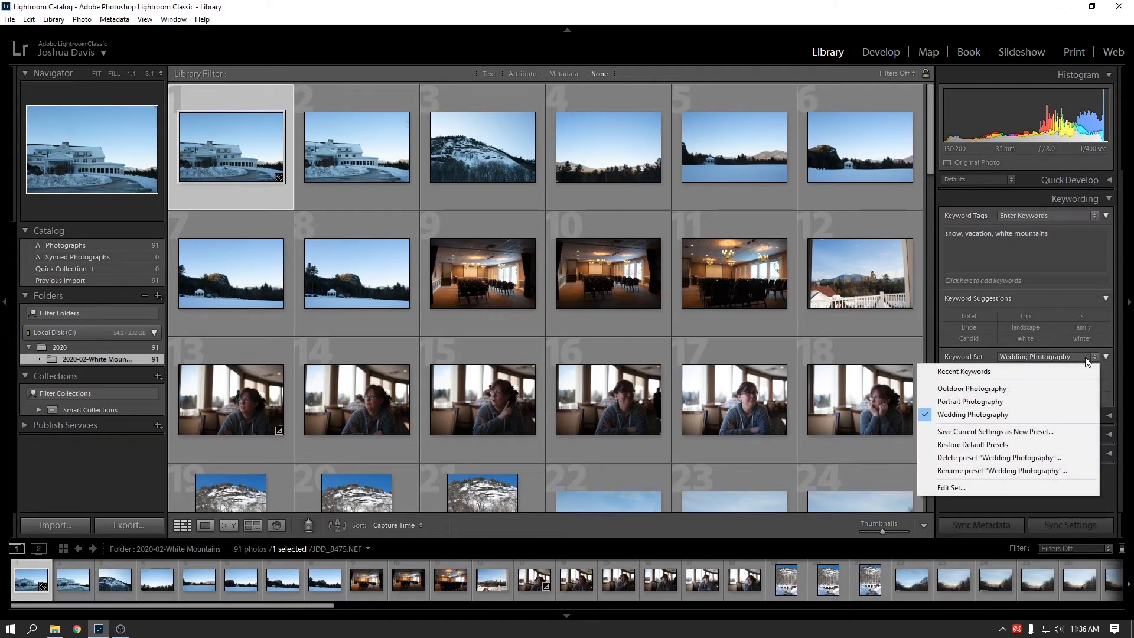
{"action": "left_click", "coordinate": [973, 389]}
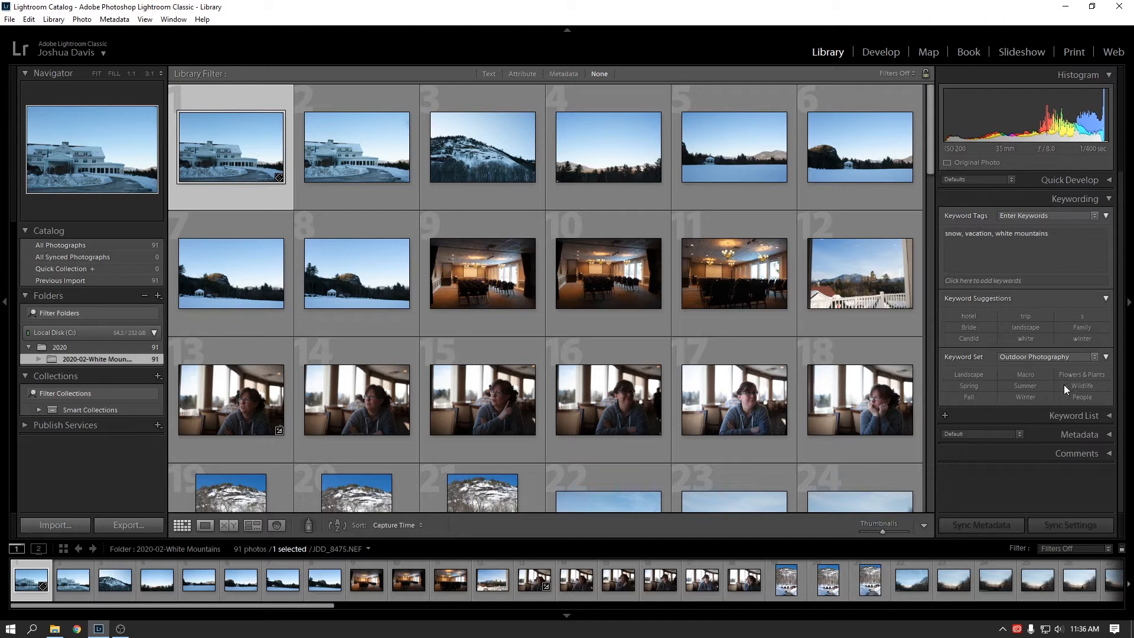
{"action": "left_click", "coordinate": [1023, 398]}
{"action": "left_click", "coordinate": [971, 374]}
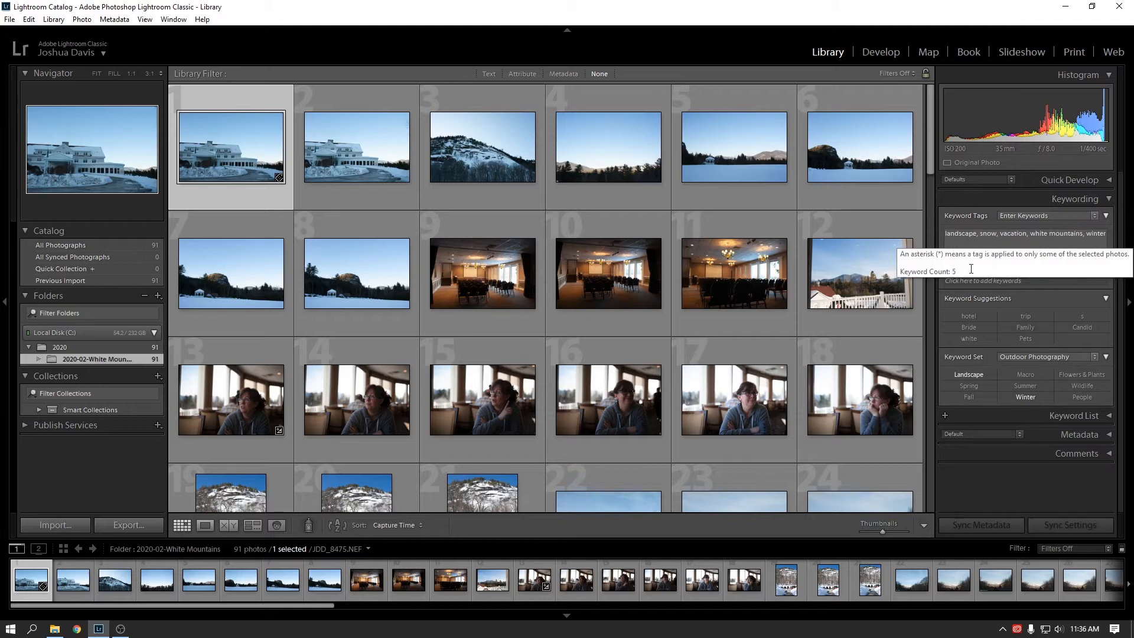
Switch the keyword set to Wedding Photography and assign the Family keyword to the first photo from the Keyword List
{"action": "left_click", "coordinate": [1032, 357]}
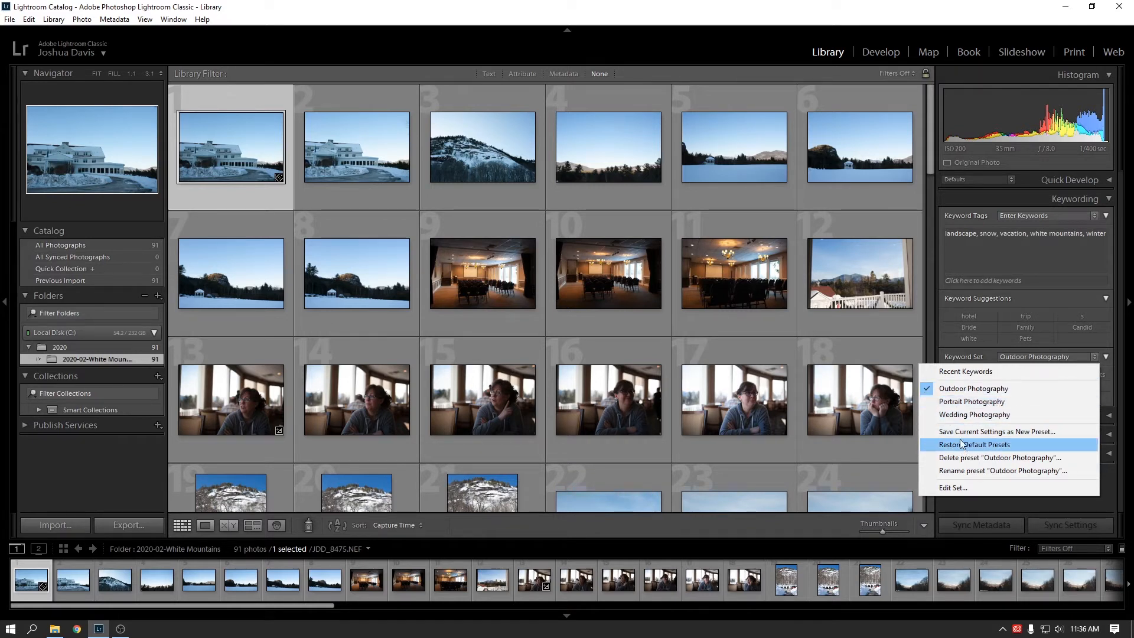
{"action": "left_click", "coordinate": [984, 415]}
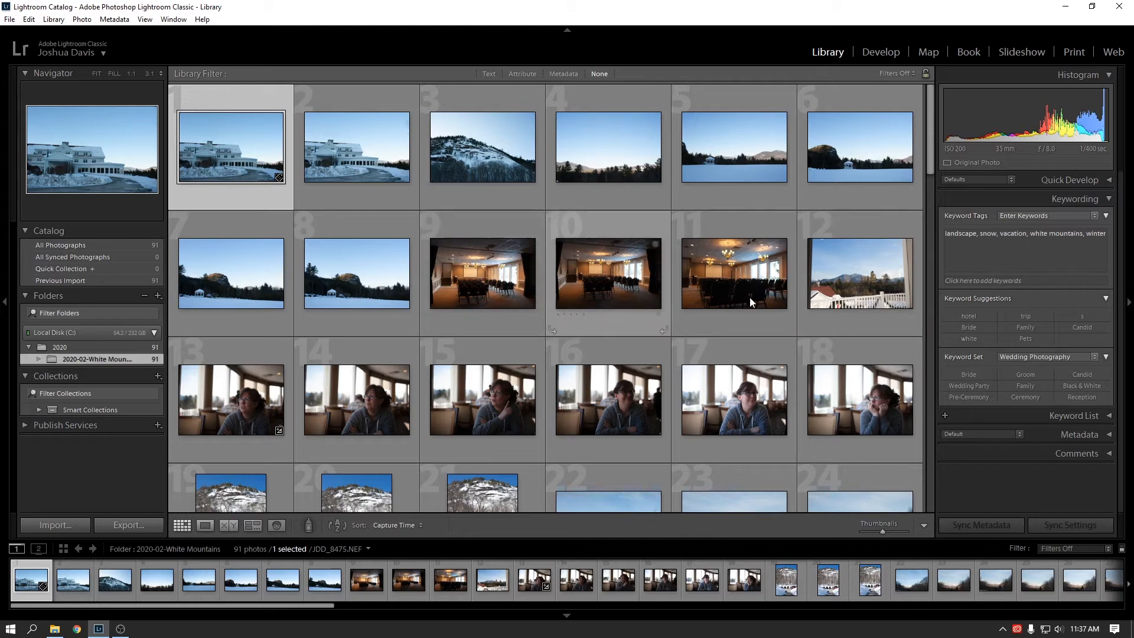
{"action": "left_click", "coordinate": [1087, 417]}
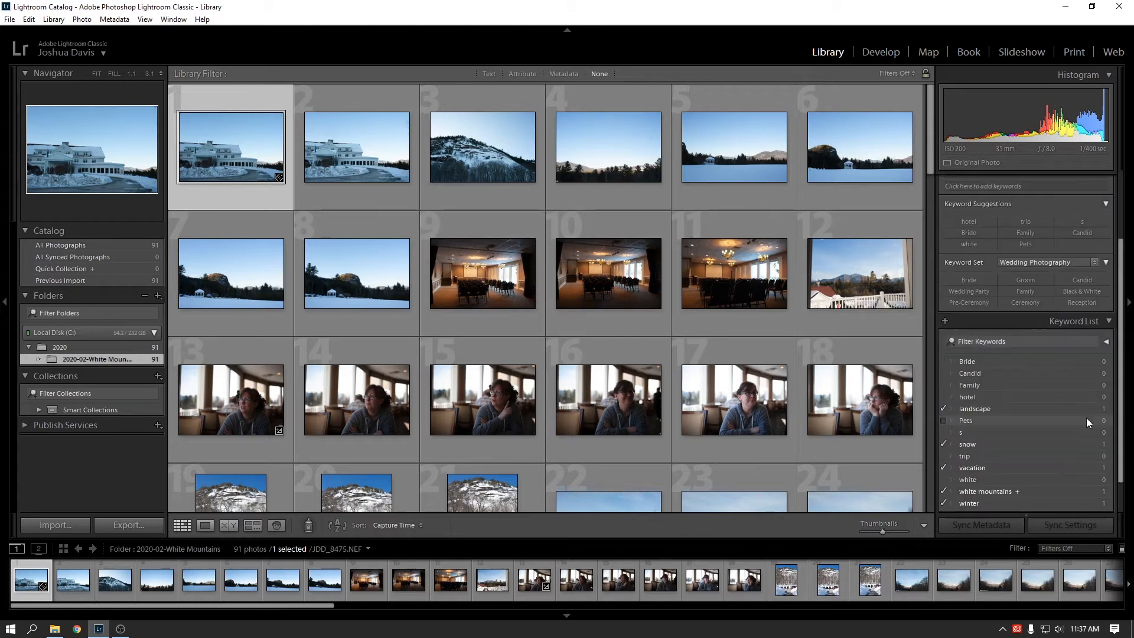
{"action": "scroll", "coordinate": [1064, 370], "scroll_direction": "down", "scroll_amount": 1}
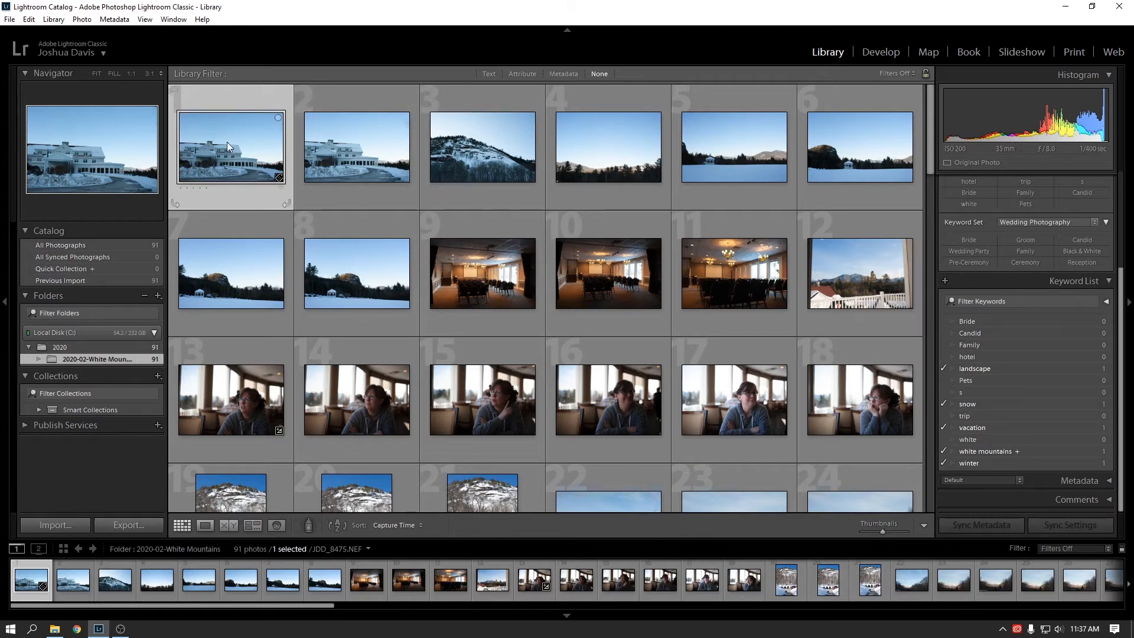
{"action": "left_click", "coordinate": [943, 346]}
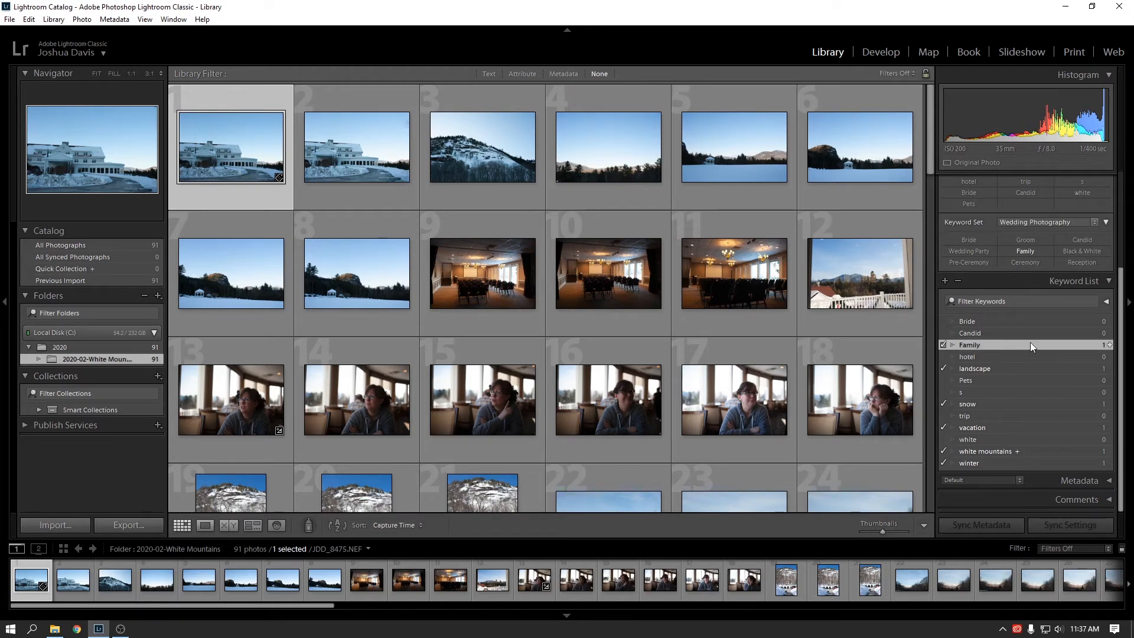
{"action": "scroll", "coordinate": [1028, 325], "scroll_direction": "up", "scroll_amount": 3}
{"action": "scroll", "coordinate": [1007, 404], "scroll_direction": "down", "scroll_amount": 1}
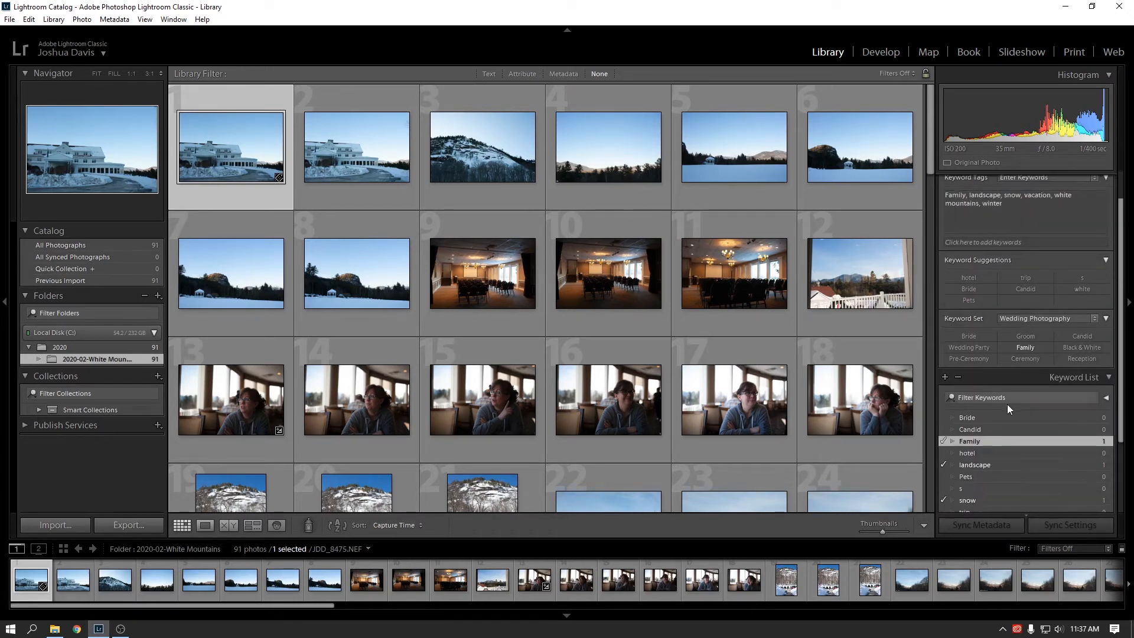
Remove the Family keyword from the first photo using the Keyword List
{"action": "scroll", "coordinate": [1011, 430], "scroll_direction": "down", "scroll_amount": 1}
{"action": "left_click", "coordinate": [944, 409]}
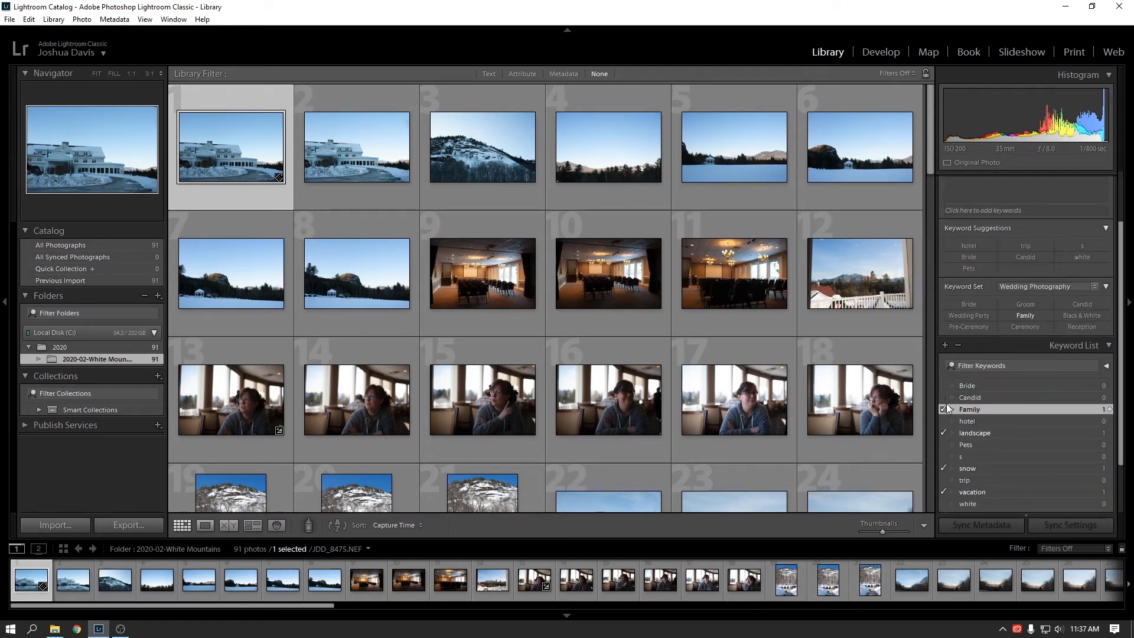
{"action": "scroll", "coordinate": [1000, 430], "scroll_direction": "down", "scroll_amount": 1}
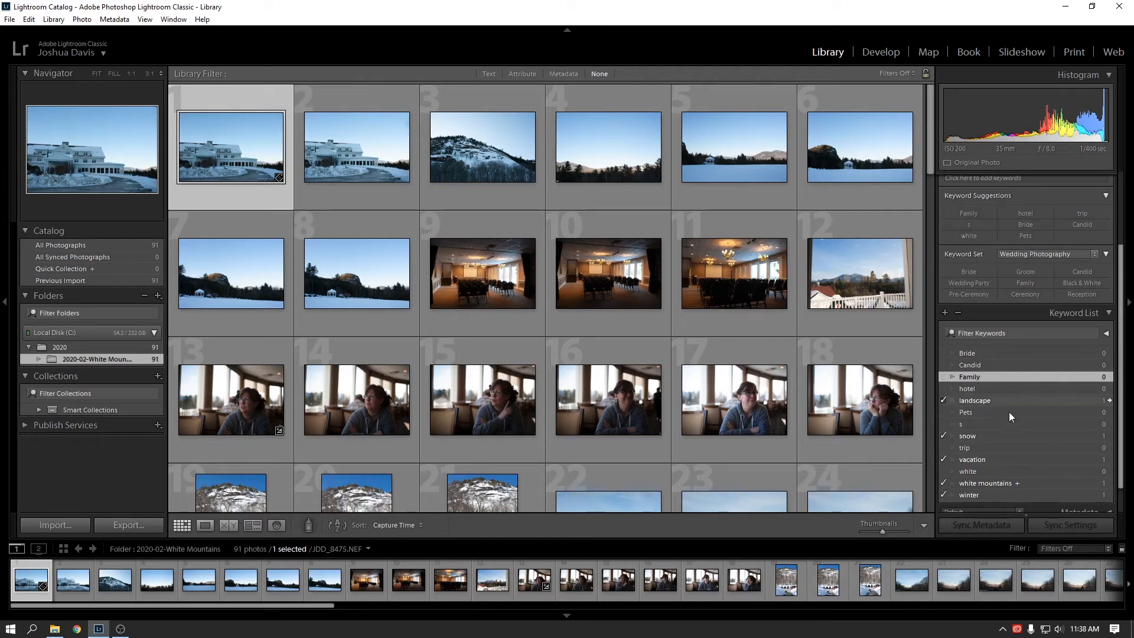
Create a keyword tag inside Family, named with a family member's first name, and give it the synonym "sister"
{"action": "right_click", "coordinate": [972, 378]}
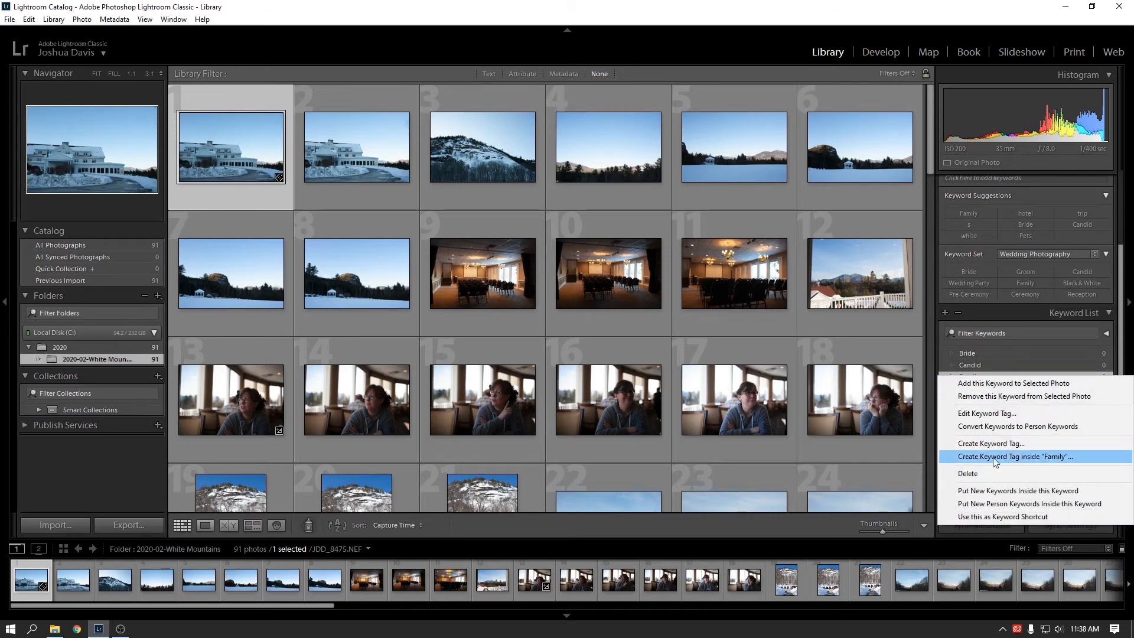
{"action": "left_click", "coordinate": [1044, 456]}
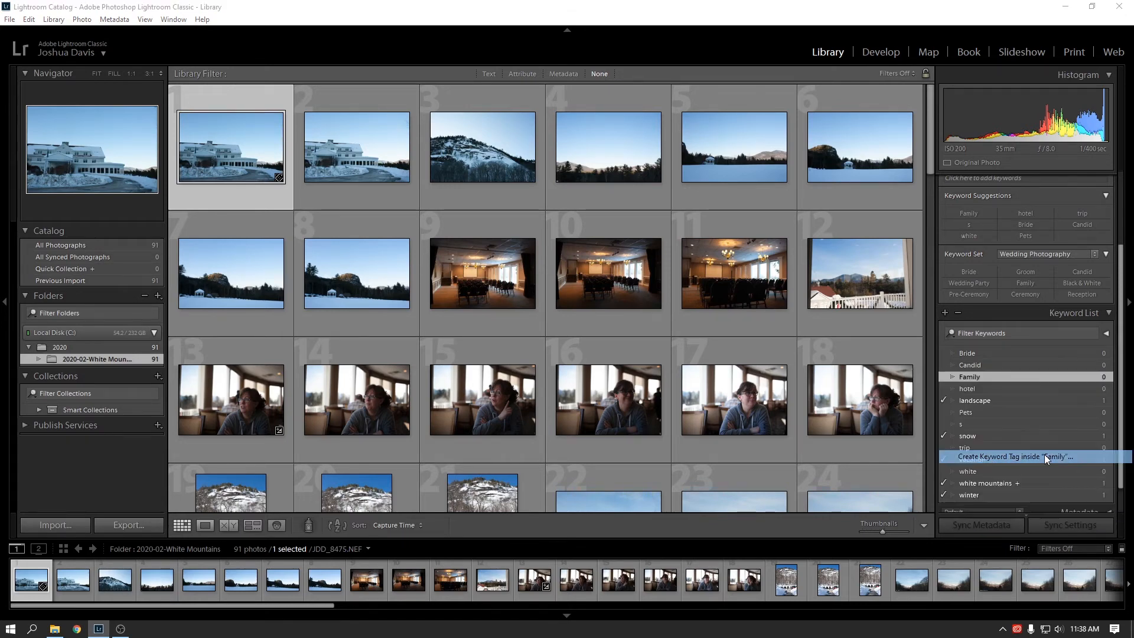
{"action": "left_click_drag", "start_coordinate": [540, 192], "coordinate": [555, 191]}
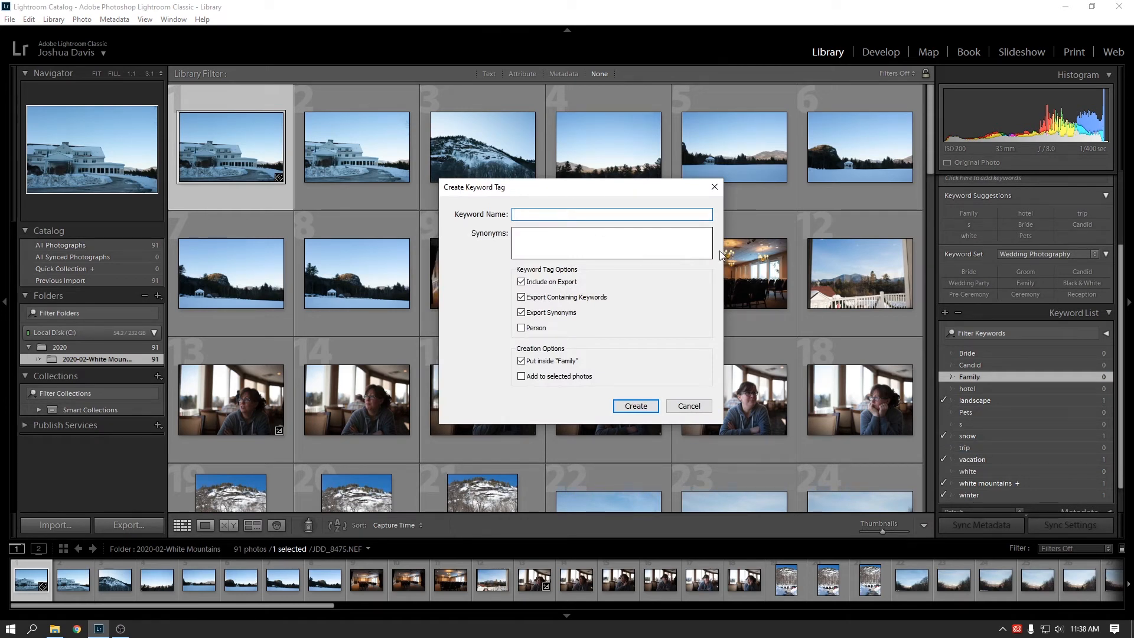
{"action": "type", "text": "Jane"}
{"action": "key", "text": "Tab"}
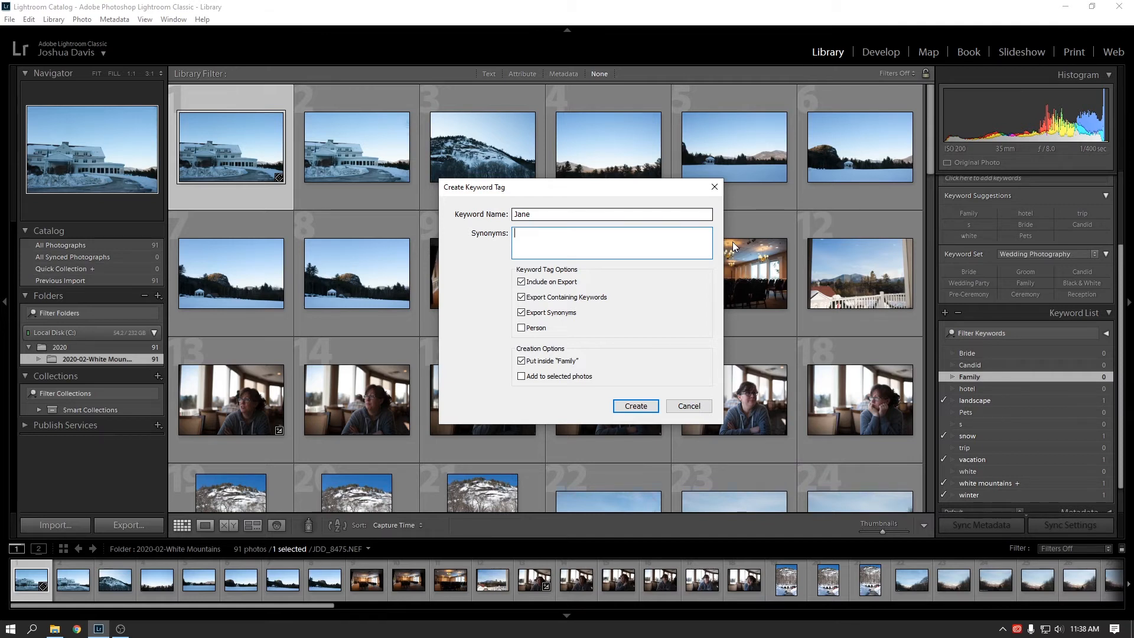
{"action": "type", "text": "sister"}
{"action": "left_click", "coordinate": [636, 407]}
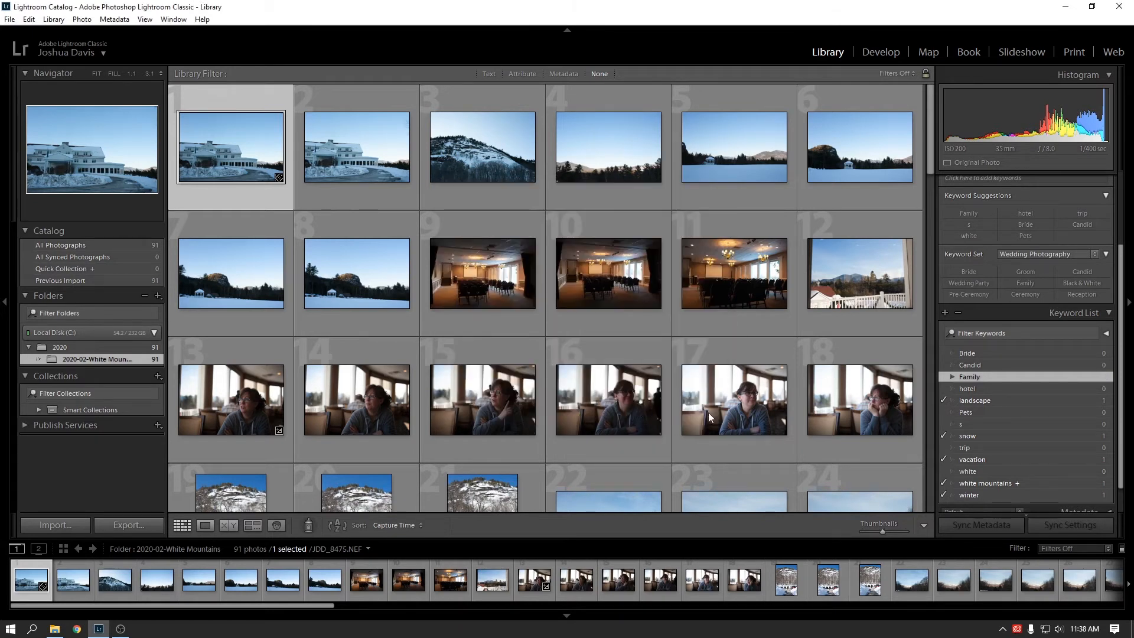
Expand the Family keyword and assign its nested person-name keyword to photo 13
{"action": "left_click", "coordinate": [952, 377]}
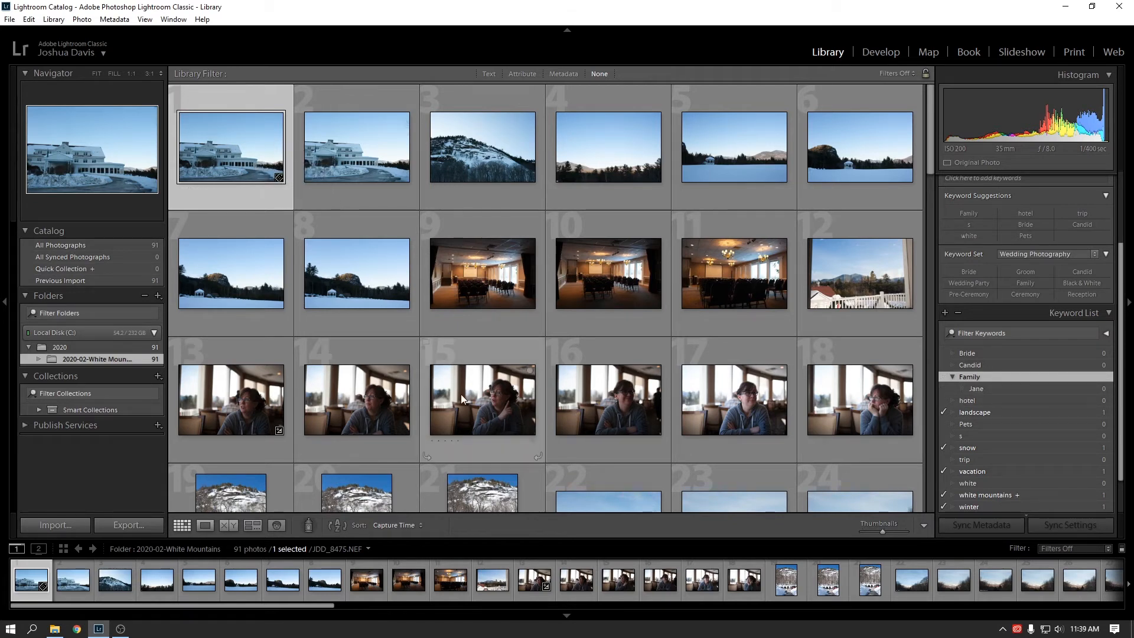
{"action": "left_click", "coordinate": [228, 395]}
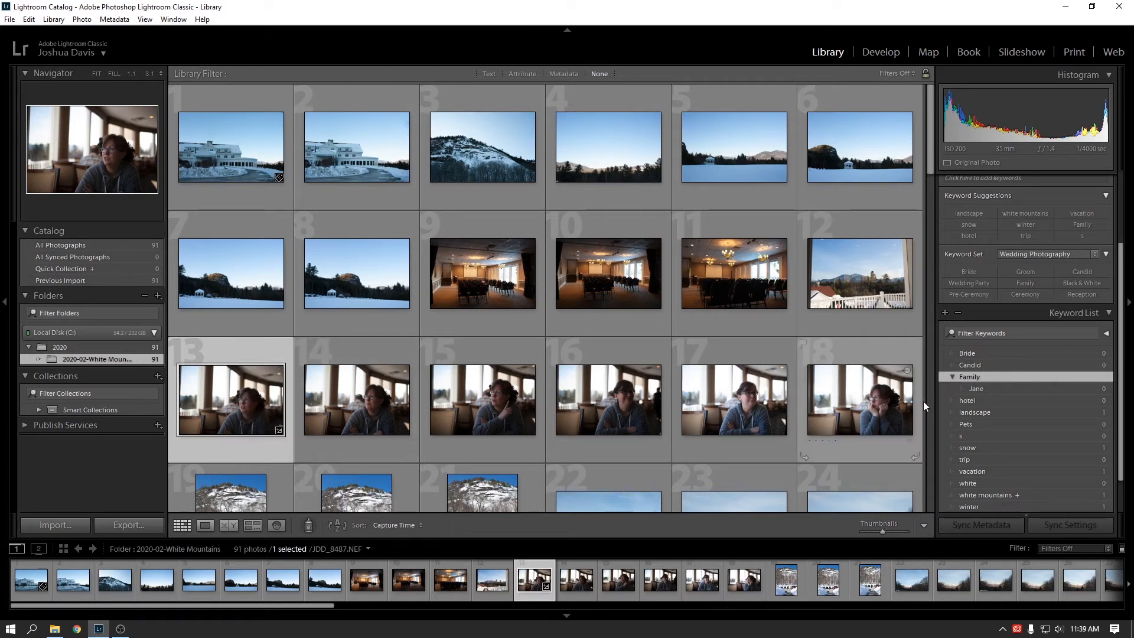
{"action": "left_click", "coordinate": [943, 389]}
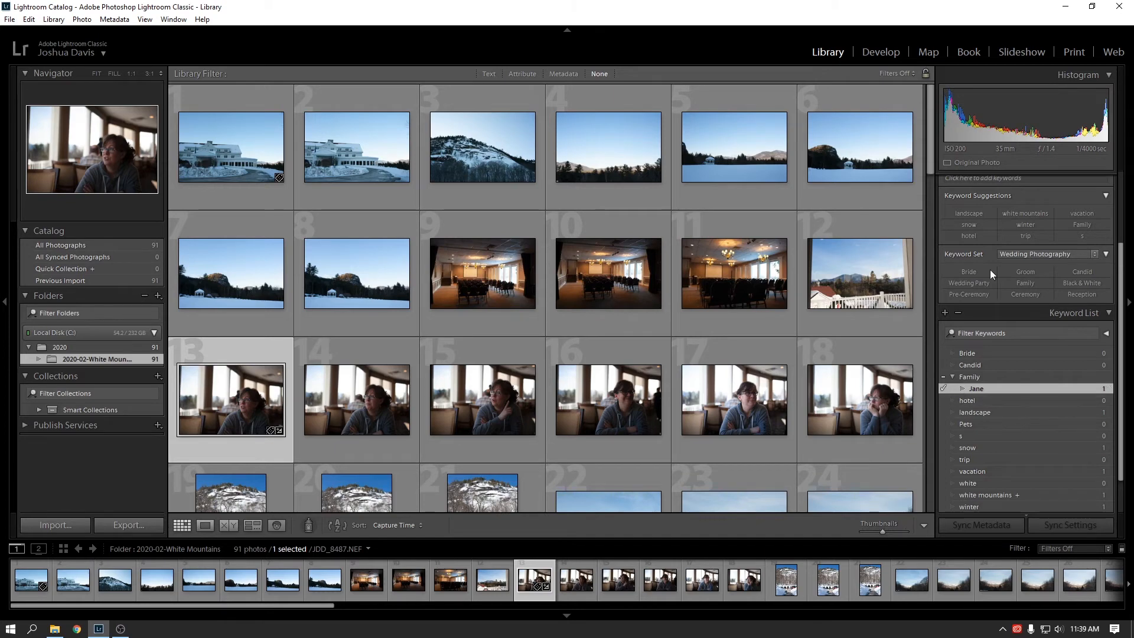
{"action": "scroll", "coordinate": [990, 269], "scroll_direction": "up", "scroll_amount": 3}
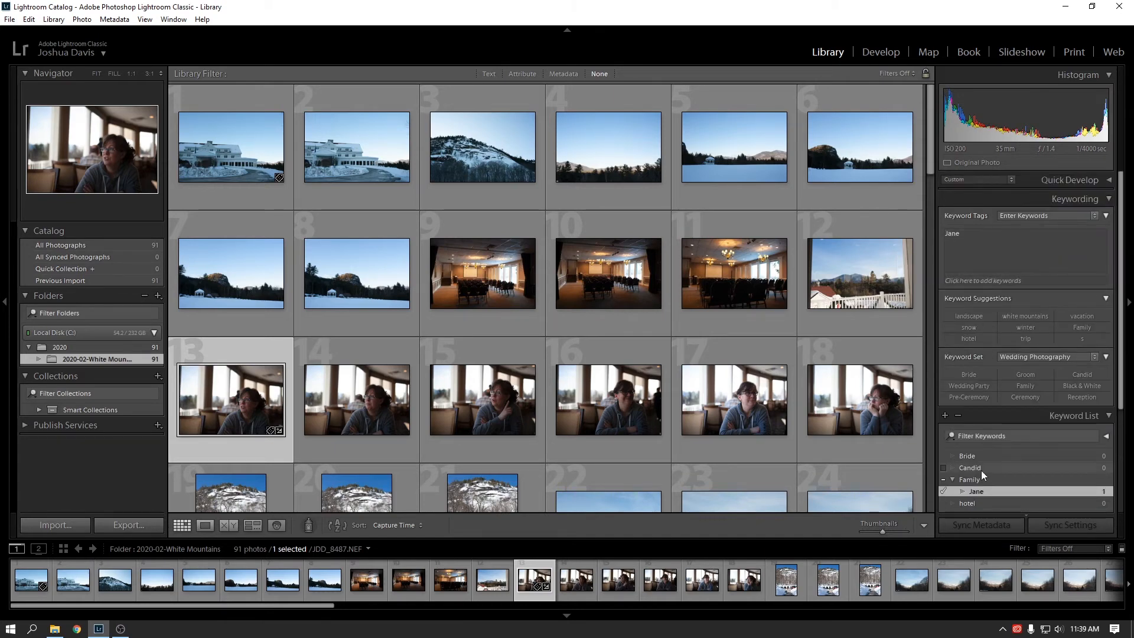
{"action": "scroll", "coordinate": [981, 470], "scroll_direction": "down", "scroll_amount": 1}
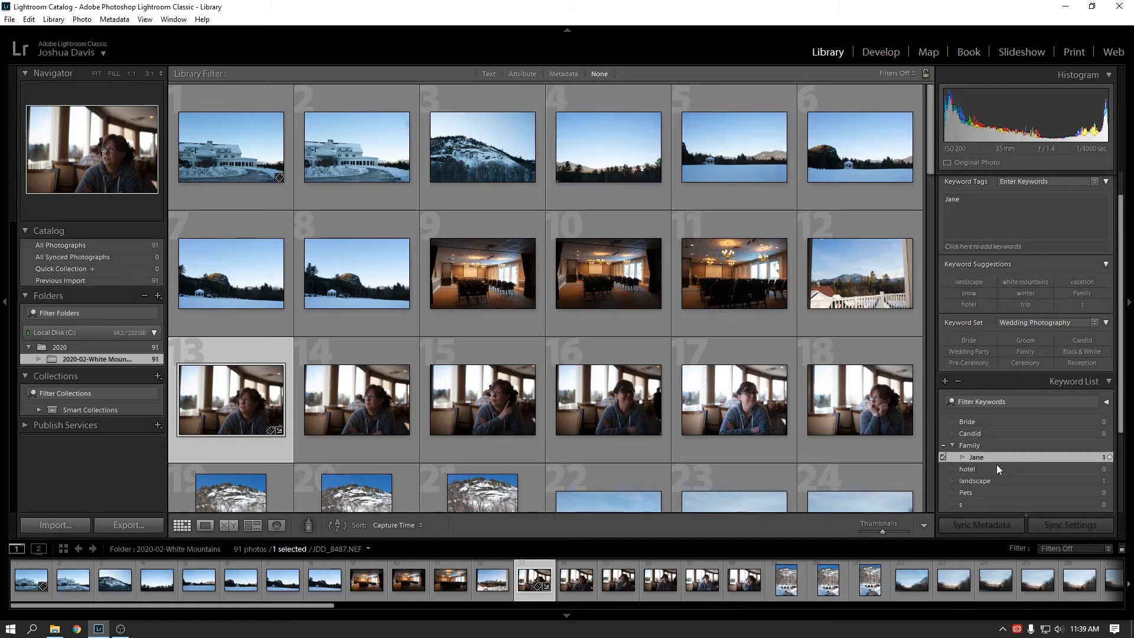
Filter the library by text, with Keywords set to Contain "Family"
{"action": "left_click", "coordinate": [489, 75]}
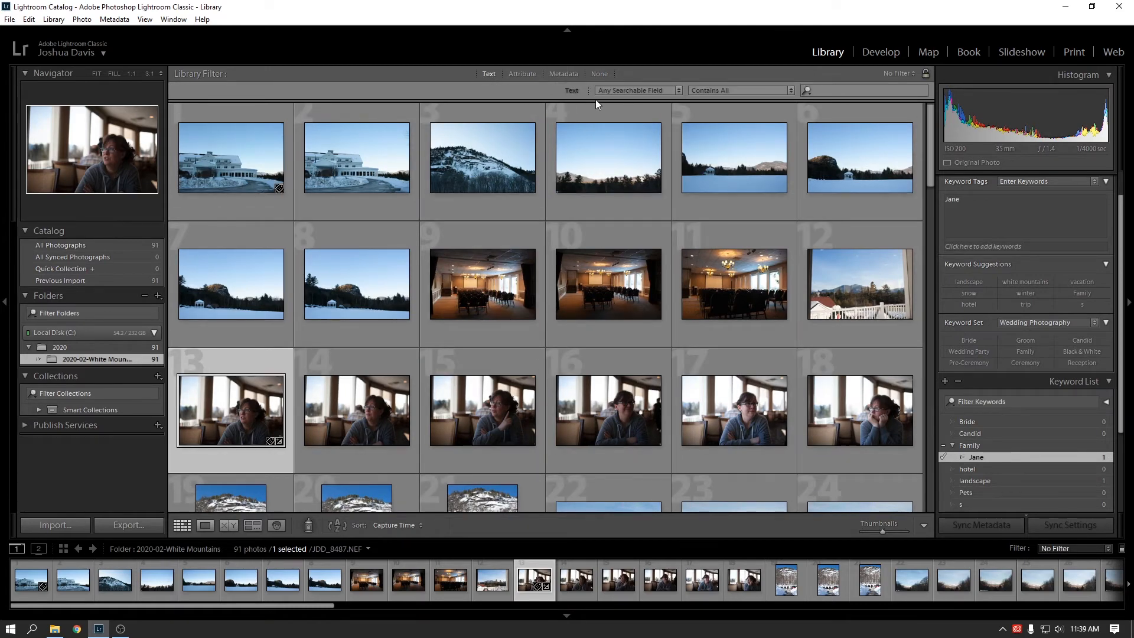
{"action": "left_click", "coordinate": [642, 91]}
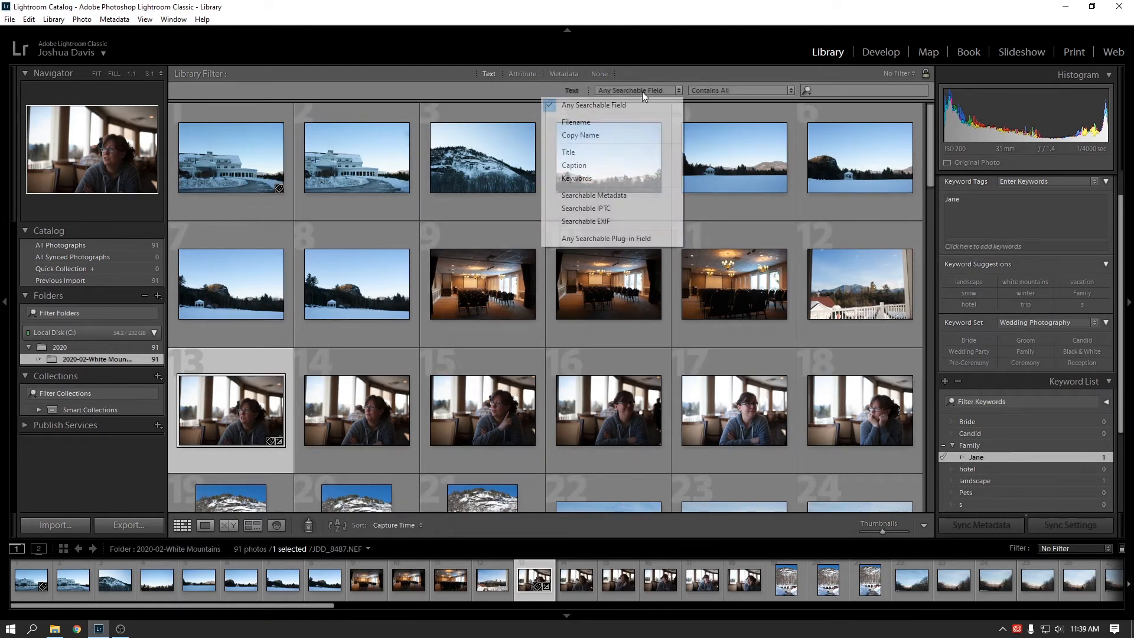
{"action": "left_click", "coordinate": [601, 179]}
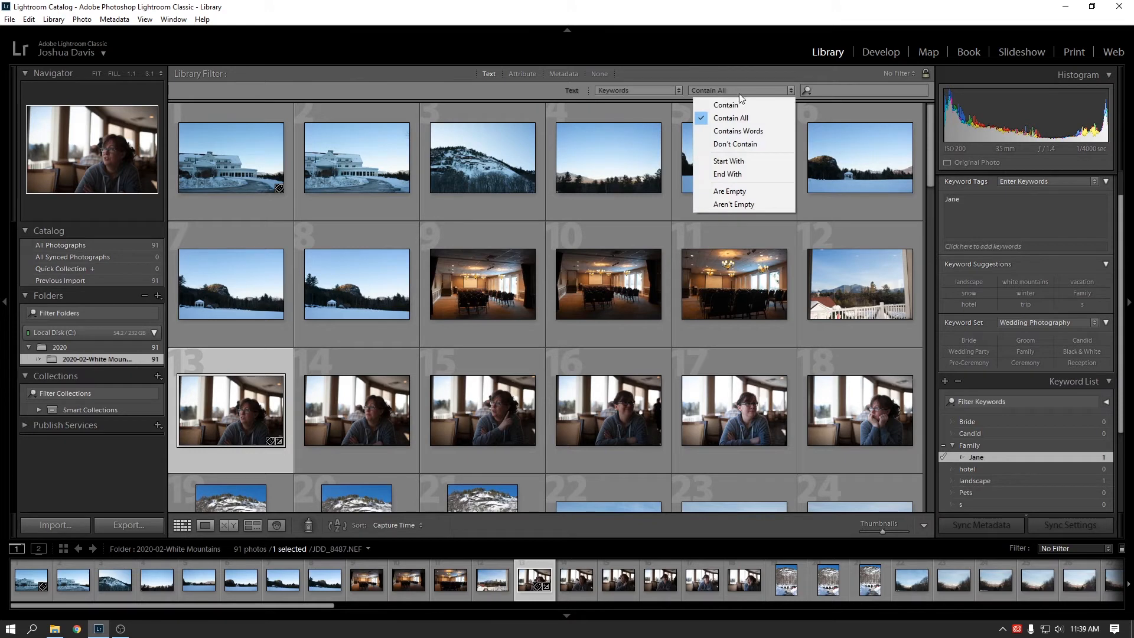
{"action": "left_click", "coordinate": [738, 107]}
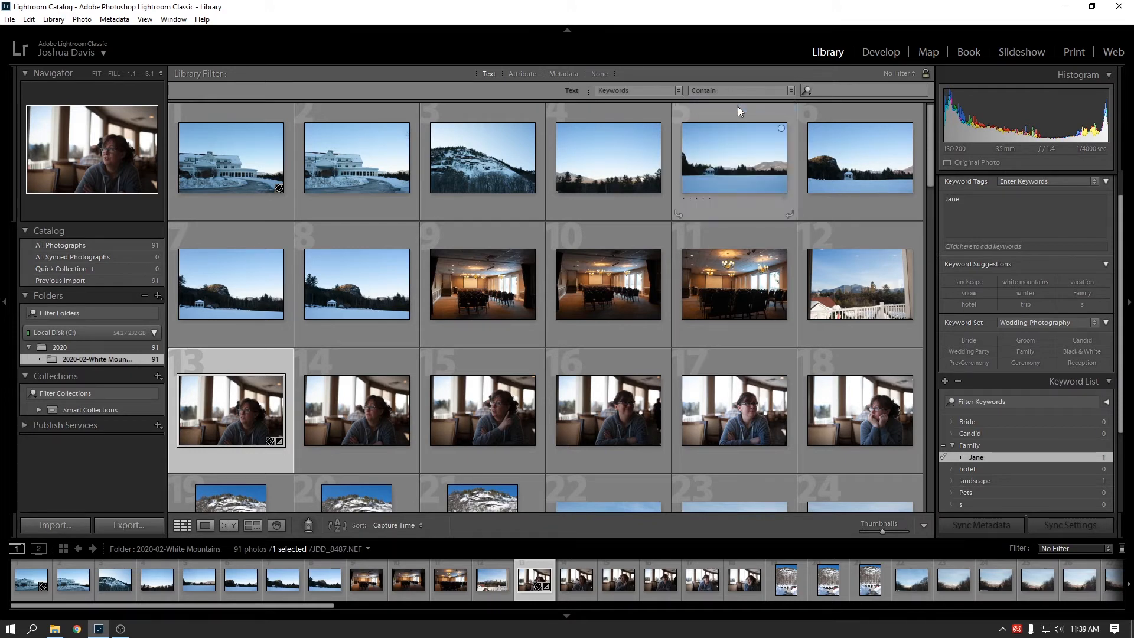
{"action": "left_click", "coordinate": [827, 90]}
{"action": "type", "text": "Family"}
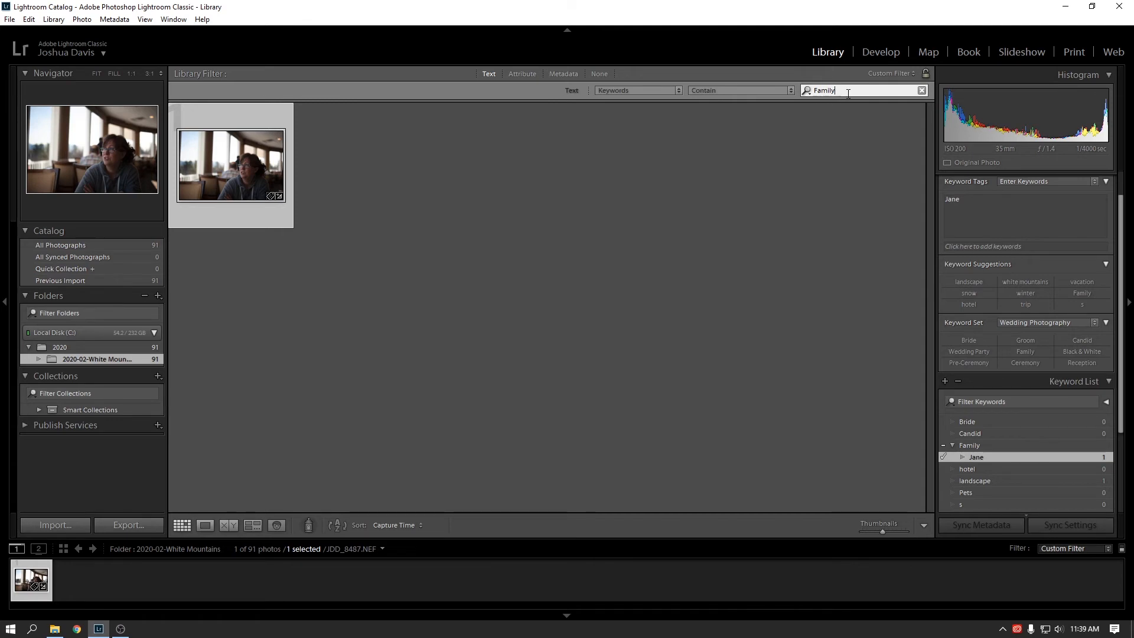
Filter the photos by the keyword text "sister" and then by "brother"
{"action": "left_click_drag", "start_coordinate": [848, 94], "coordinate": [813, 92]}
{"action": "type", "text": "sister"}
{"action": "key", "text": "Return"}
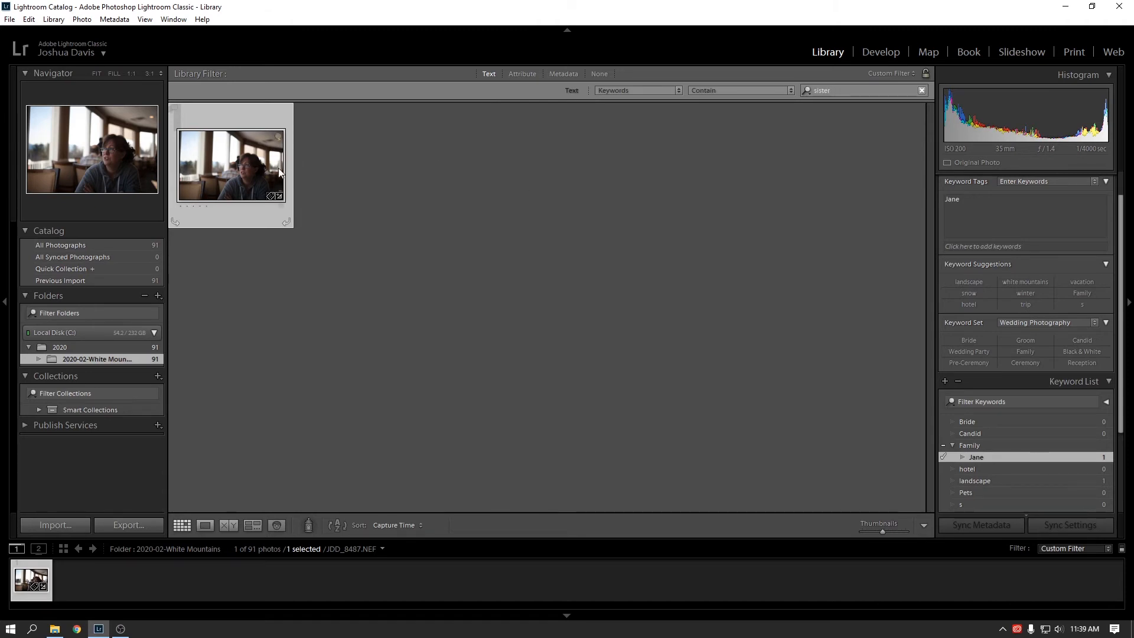
{"action": "left_click", "coordinate": [835, 90]}
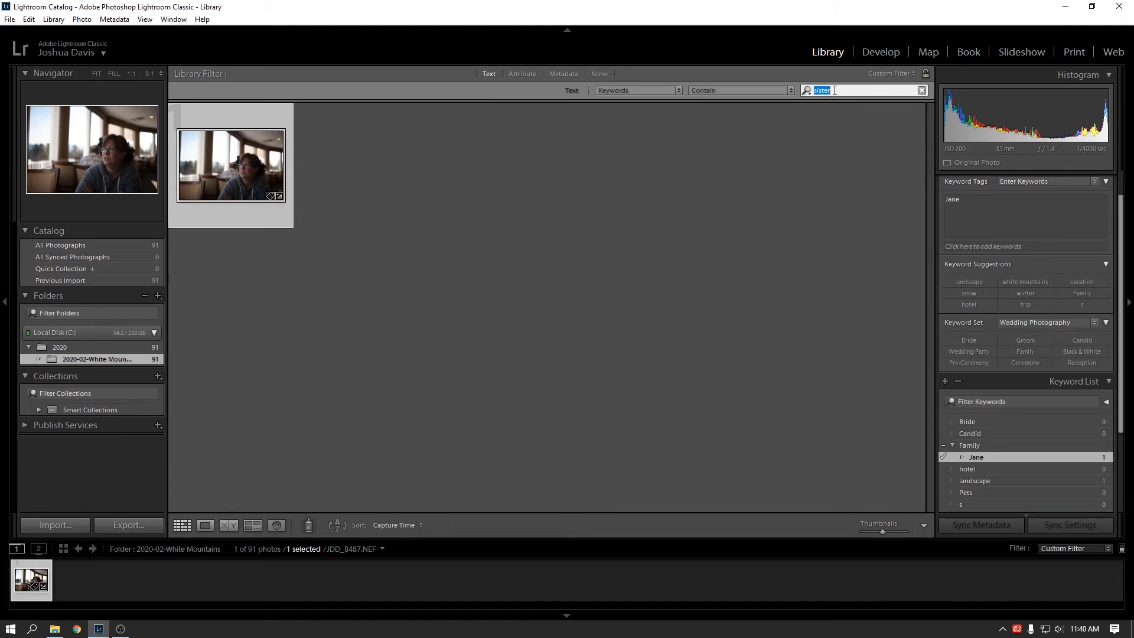
{"action": "type", "text": "brother"}
{"action": "key", "text": "Return"}
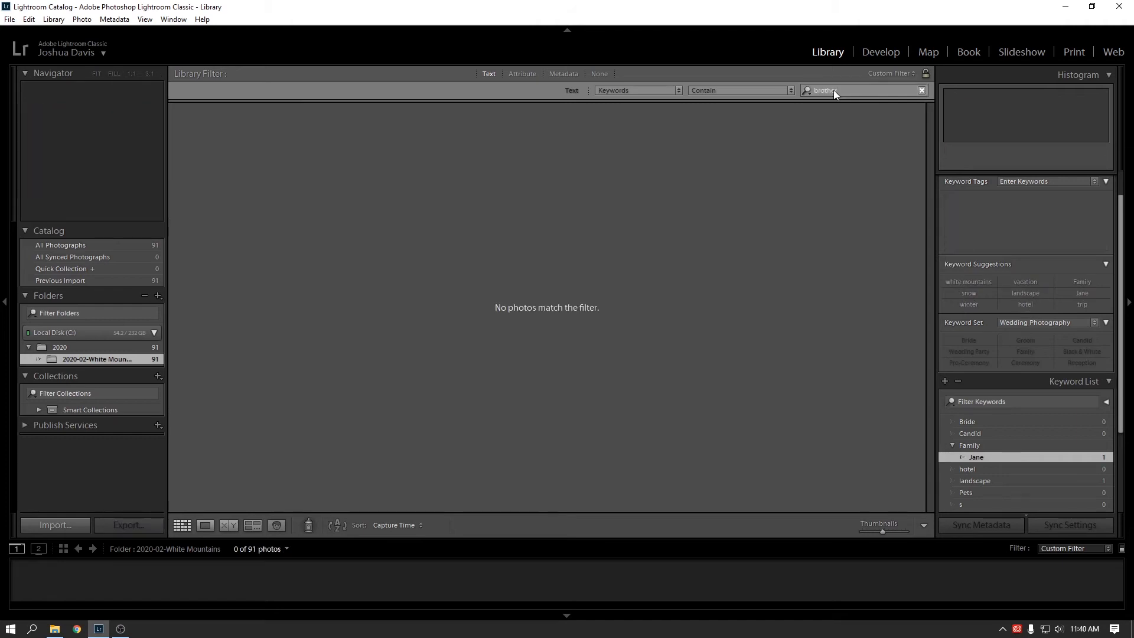
Filter the photos by "sister" again, and clear the text filter to show the whole folder
{"action": "left_click", "coordinate": [834, 90]}
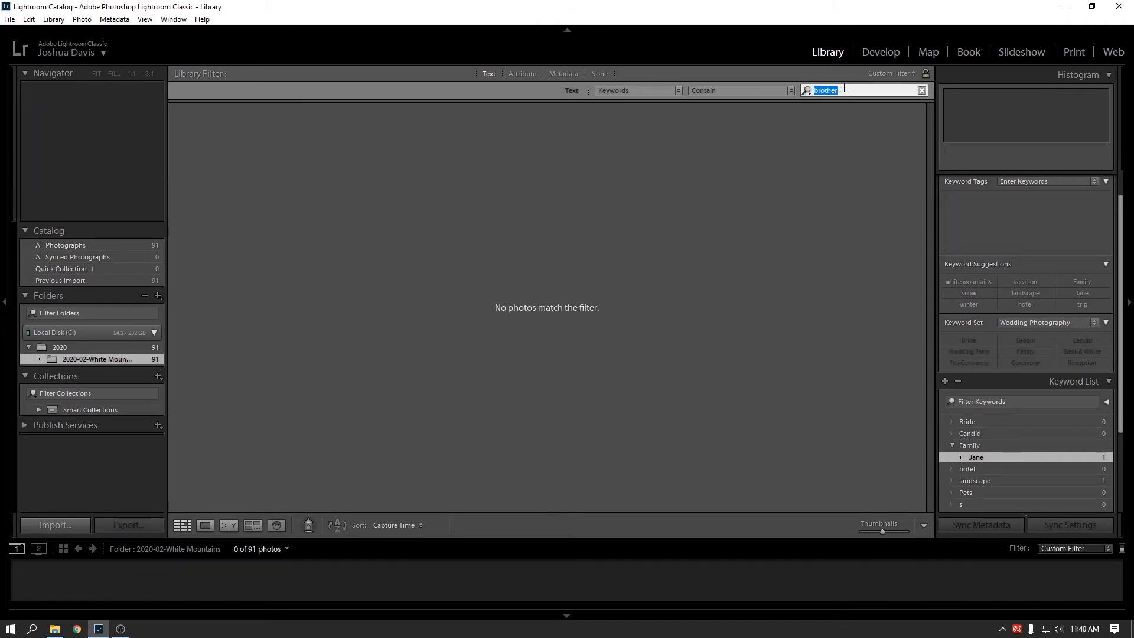
{"action": "type", "text": "sister"}
{"action": "key", "text": "Return"}
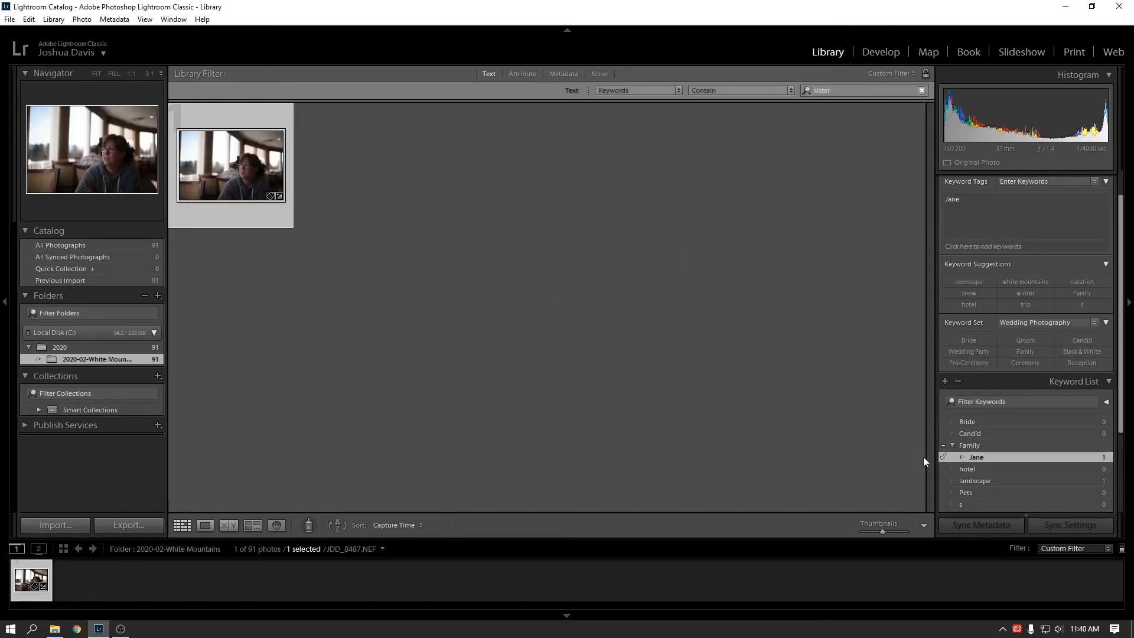
{"action": "scroll", "coordinate": [1005, 429], "scroll_direction": "down", "scroll_amount": 1}
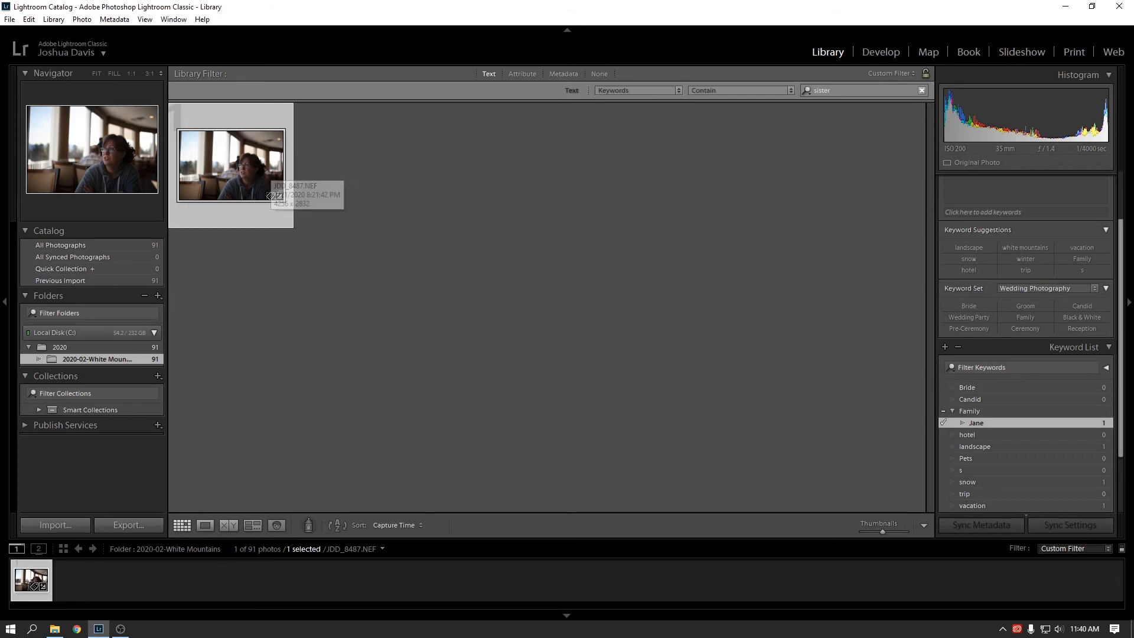
{"action": "left_click", "coordinate": [921, 91]}
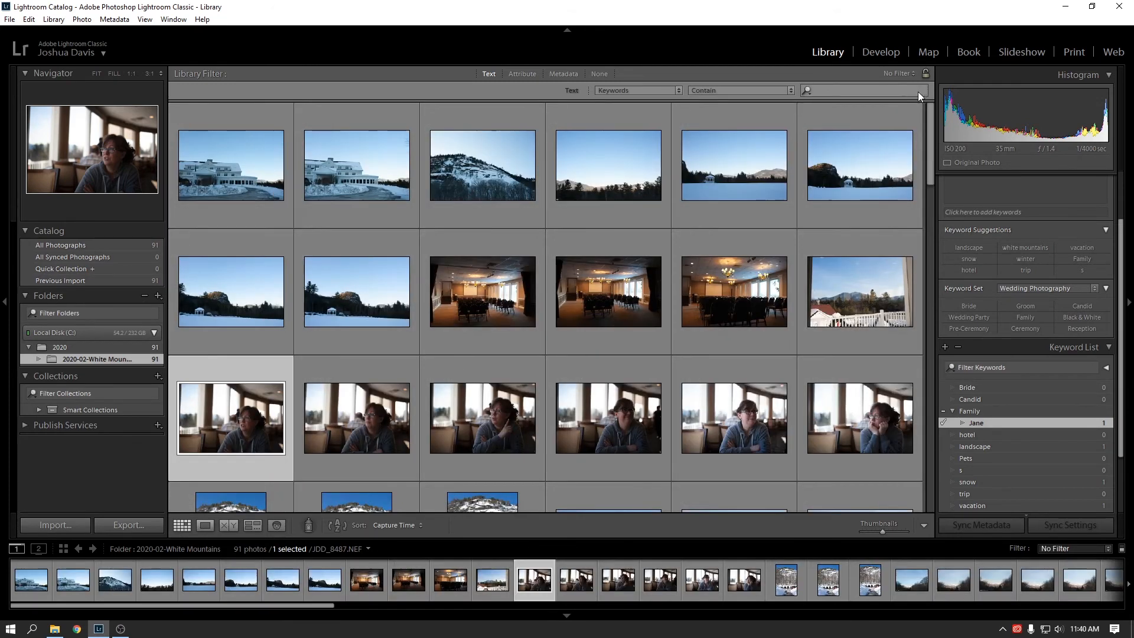
Synchronize the first photo's keywords (landscape, snow, vacation, white mountains, winter) across the first six photos
{"action": "left_click", "coordinate": [236, 176]}
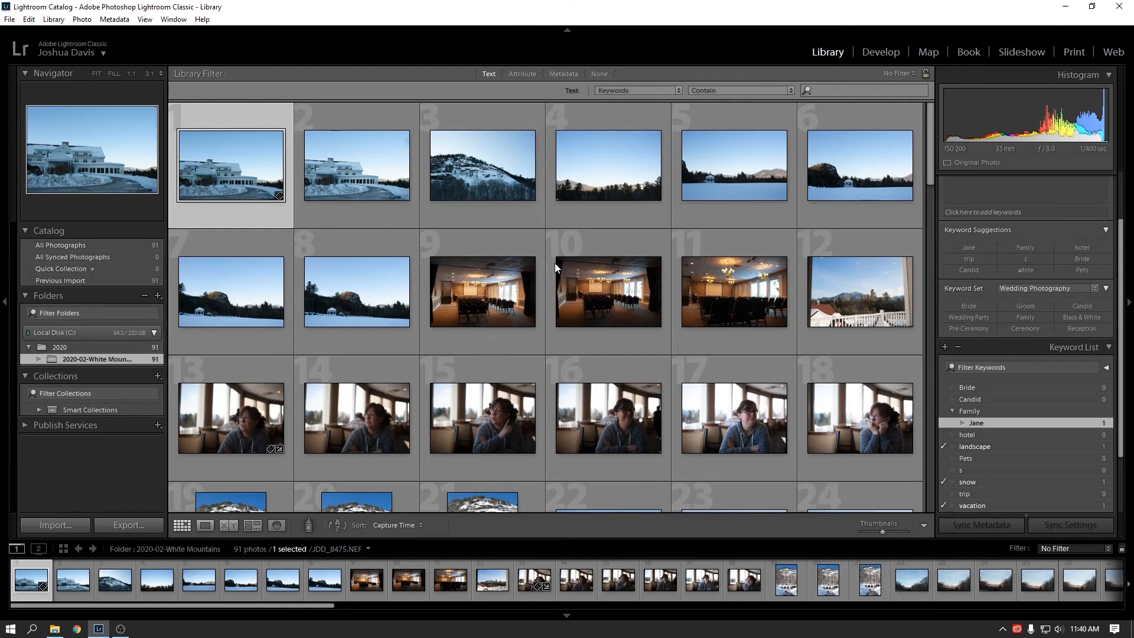
{"action": "scroll", "coordinate": [1068, 318], "scroll_direction": "up", "scroll_amount": 2}
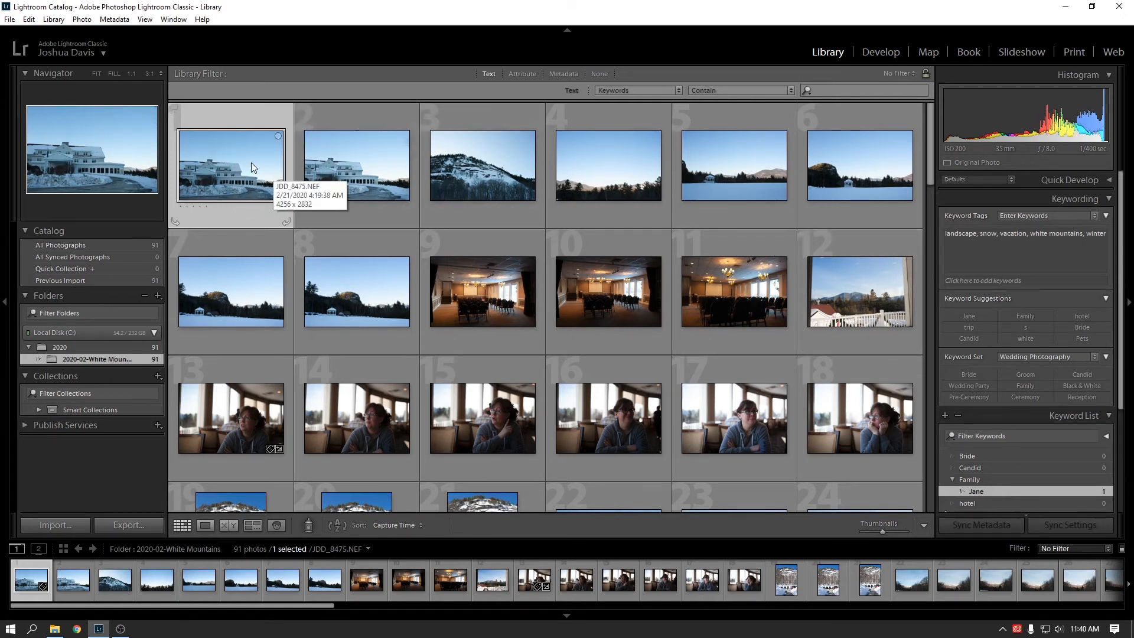
{"action": "left_click", "coordinate": [850, 158], "text": "shift"}
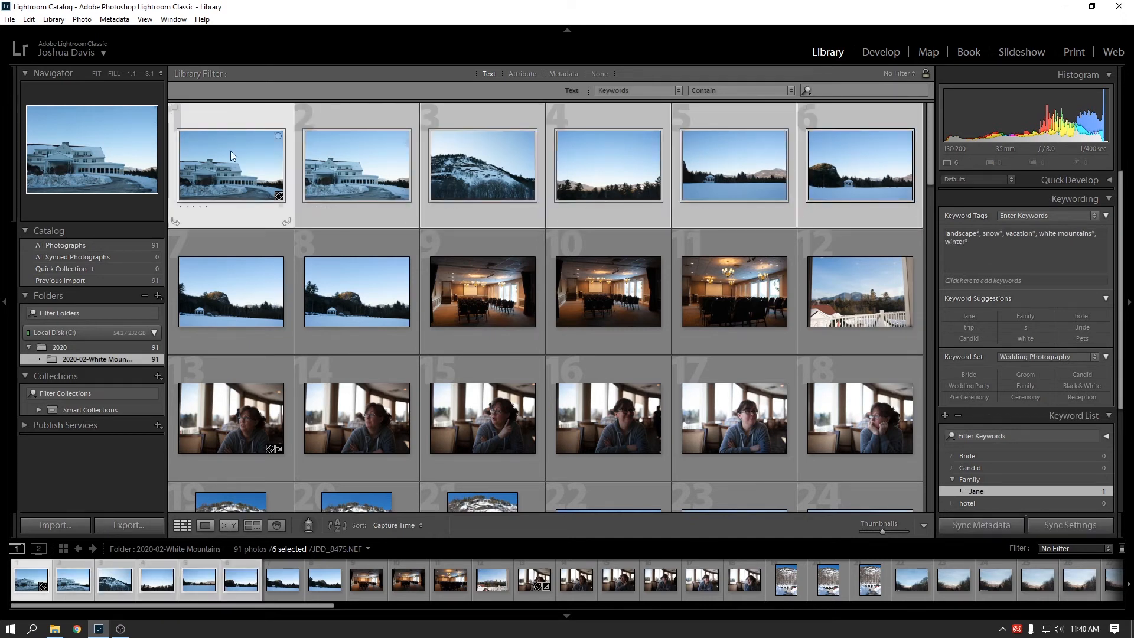
{"action": "left_click", "coordinate": [979, 527]}
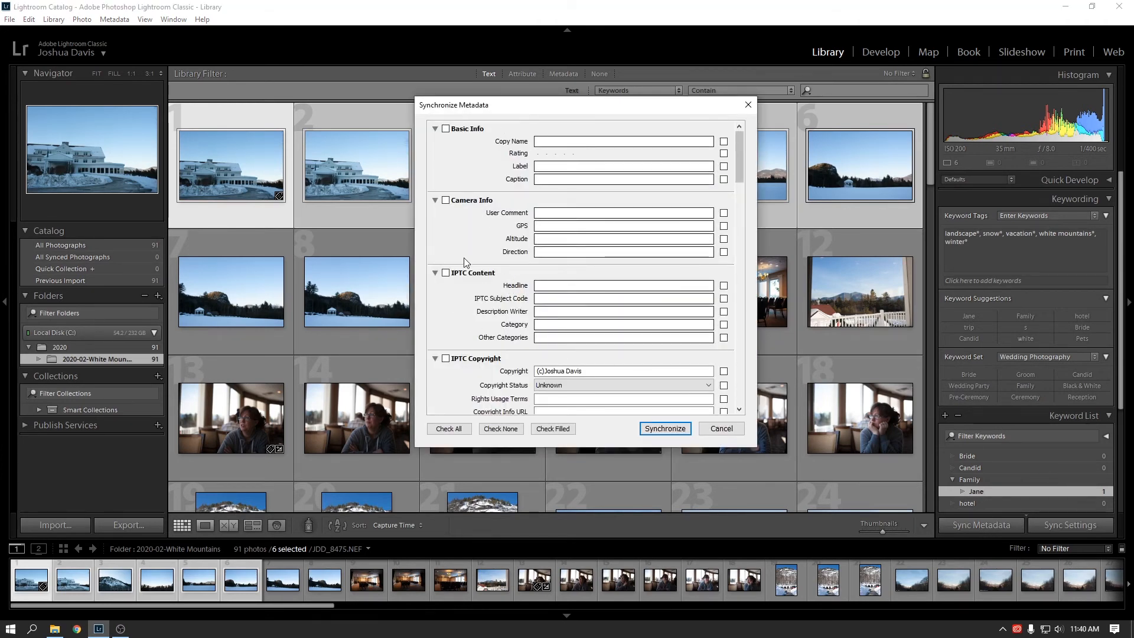
{"action": "scroll", "coordinate": [463, 258], "scroll_direction": "down", "scroll_amount": 15}
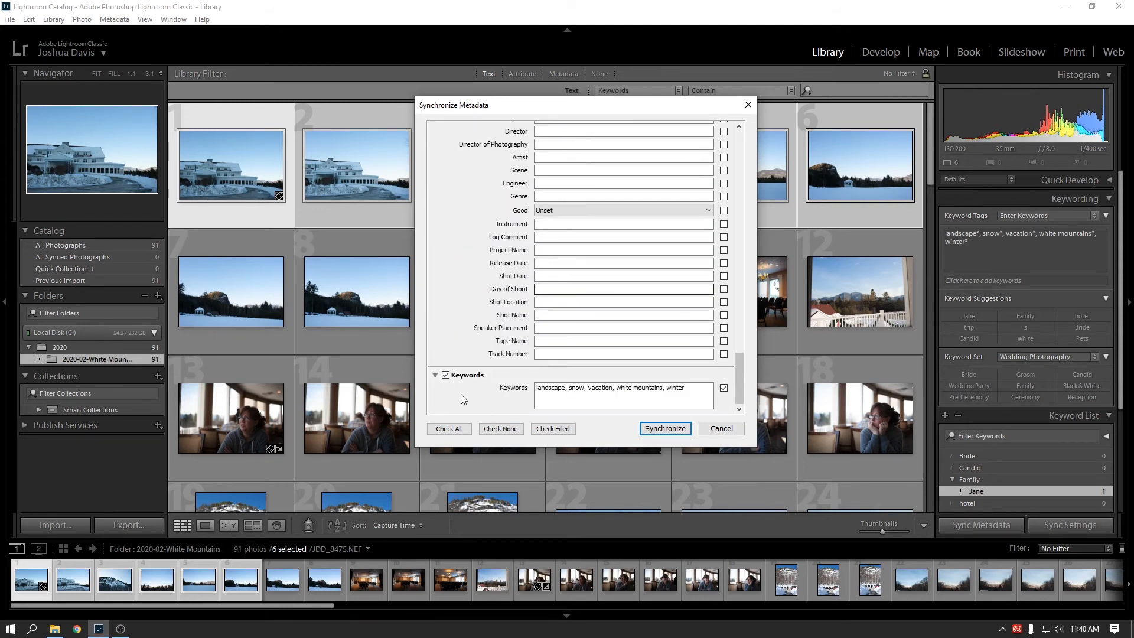
{"action": "left_click", "coordinate": [446, 375]}
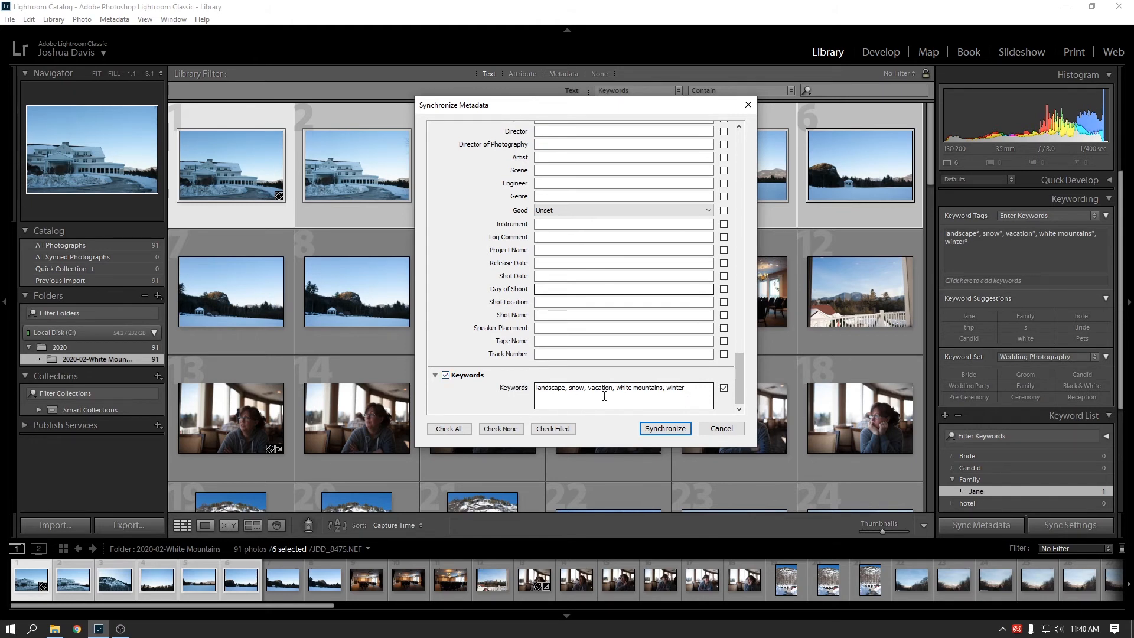
{"action": "left_click", "coordinate": [659, 432]}
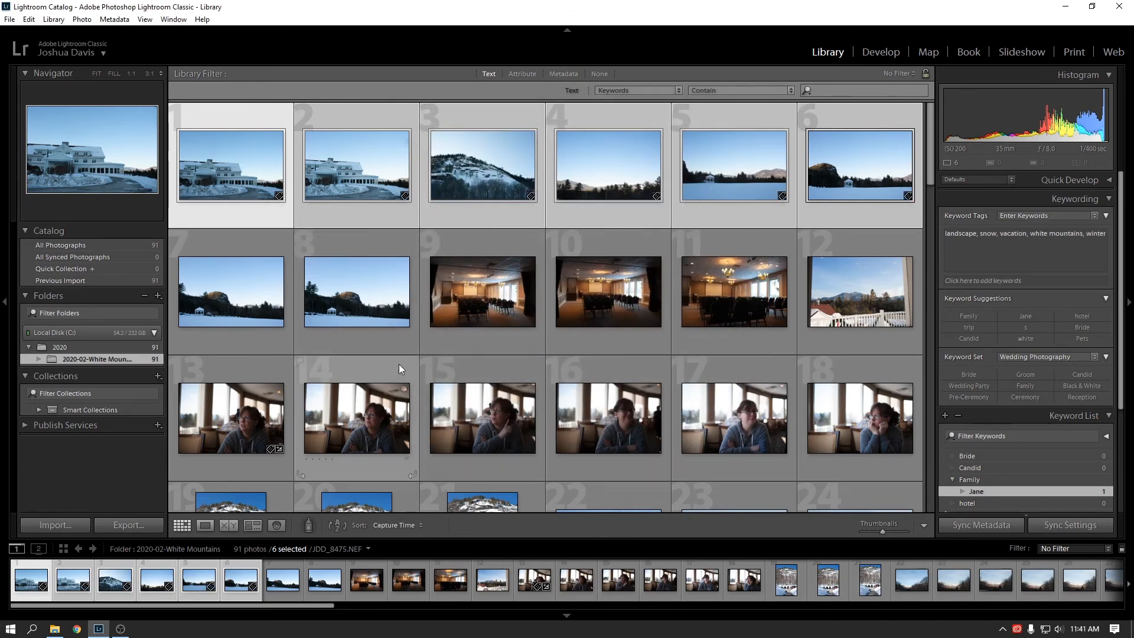
Check the keyword tags on the second photo and compare them with those on the first photo
{"action": "left_click", "coordinate": [370, 293]}
{"action": "left_click", "coordinate": [362, 177]}
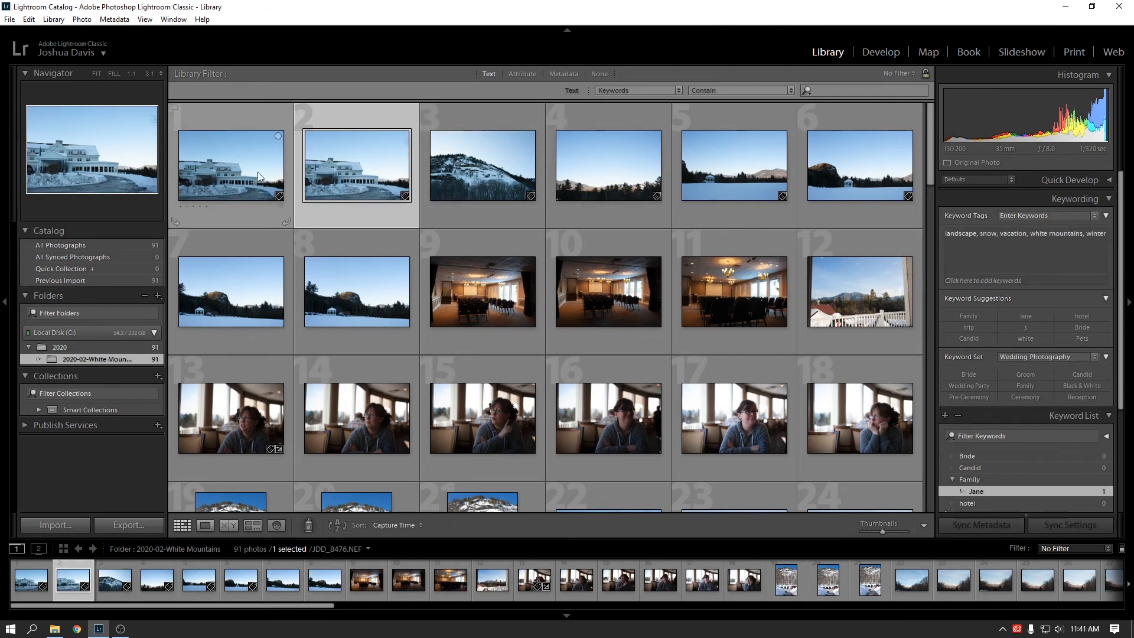
{"action": "left_click", "coordinate": [1007, 255]}
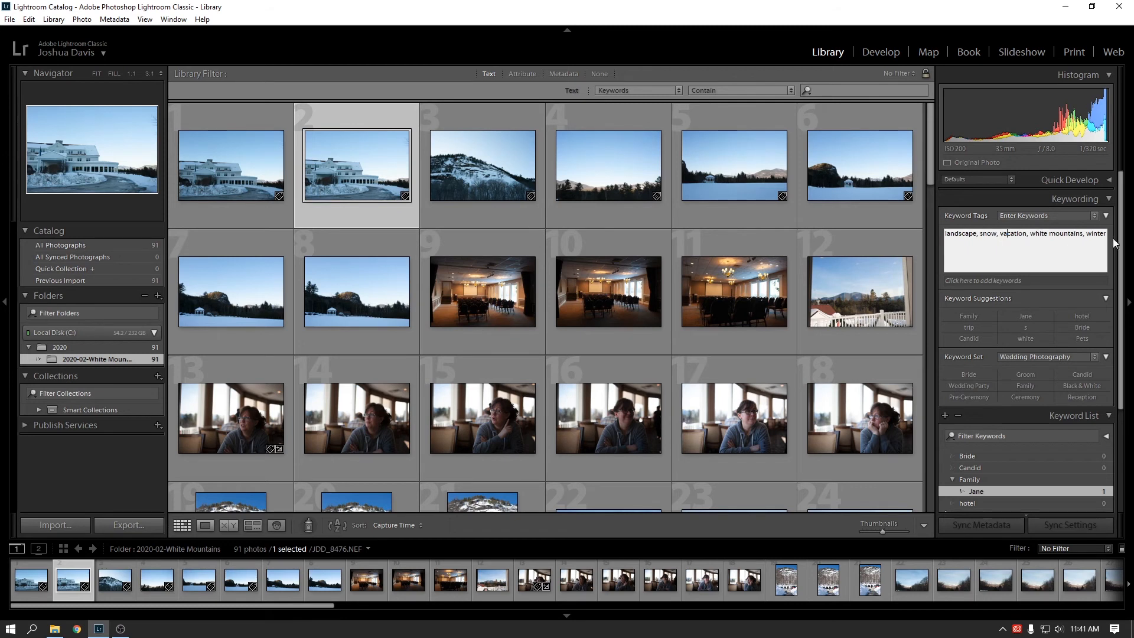
{"action": "left_click_drag", "start_coordinate": [1106, 234], "coordinate": [890, 233]}
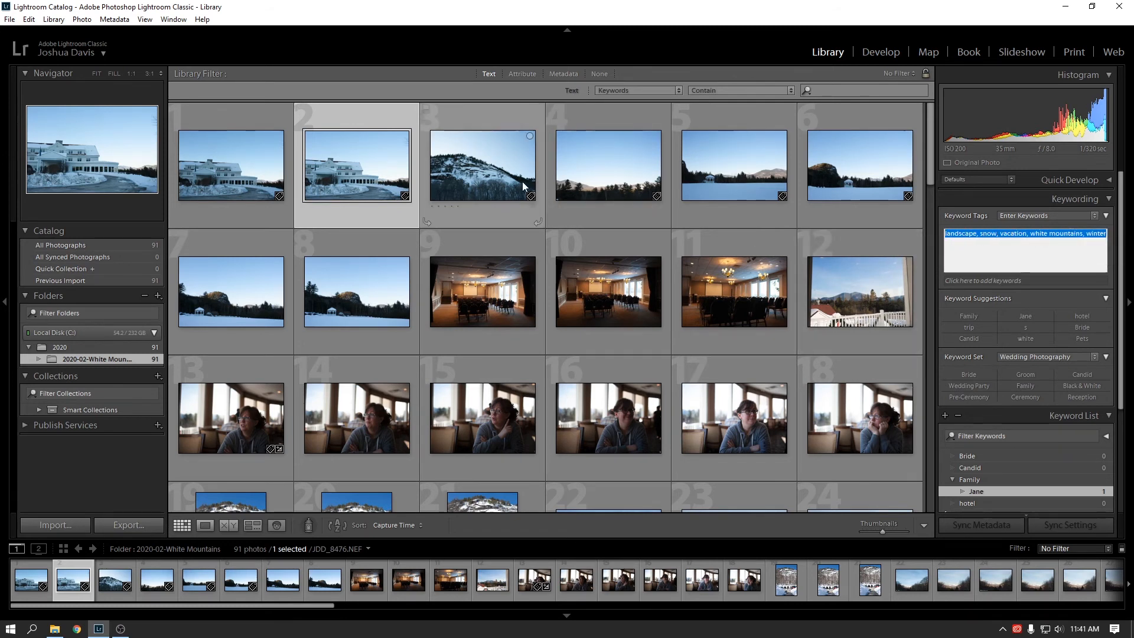
{"action": "left_click", "coordinate": [238, 181]}
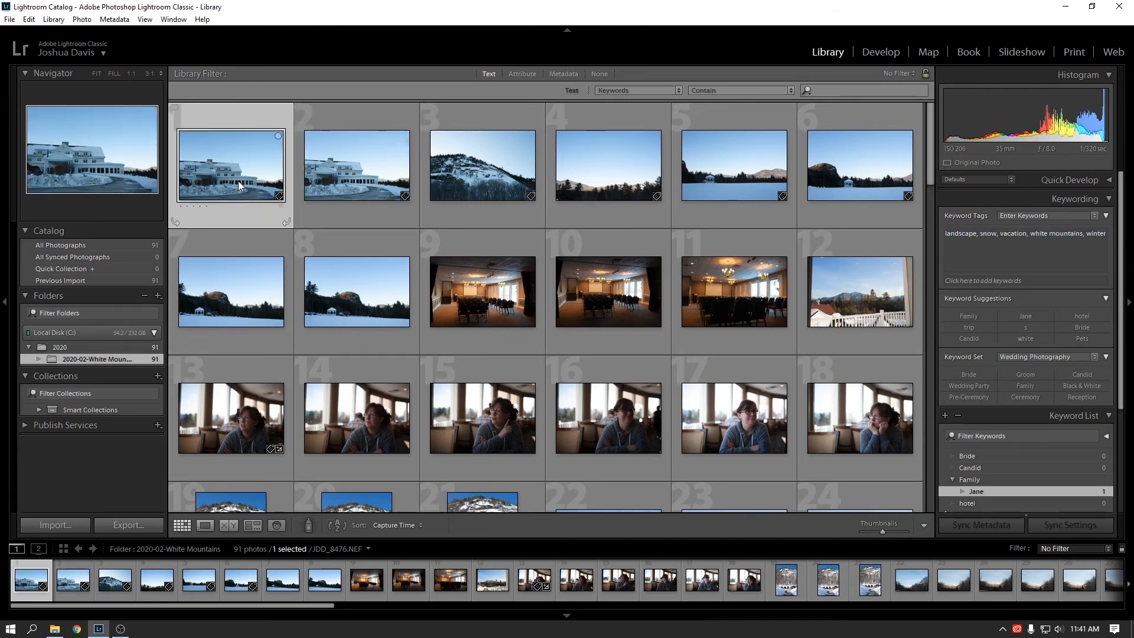
Load the Painter tool with the keywords landscape, snow, vacation, white mountains, winter
{"action": "left_click", "coordinate": [312, 530]}
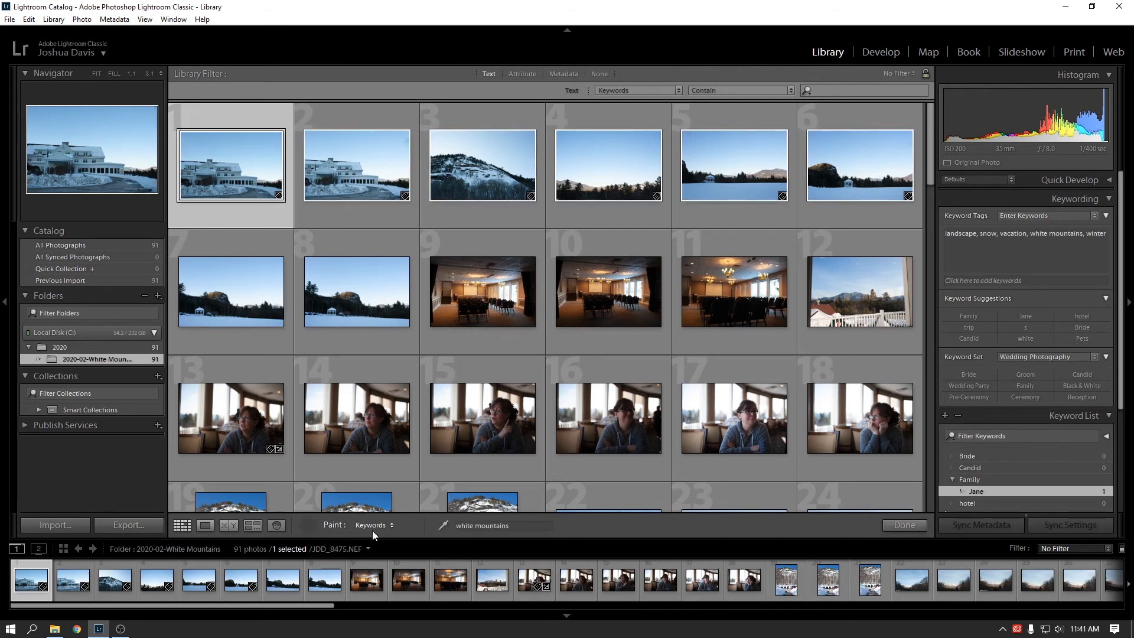
{"action": "left_click", "coordinate": [519, 526]}
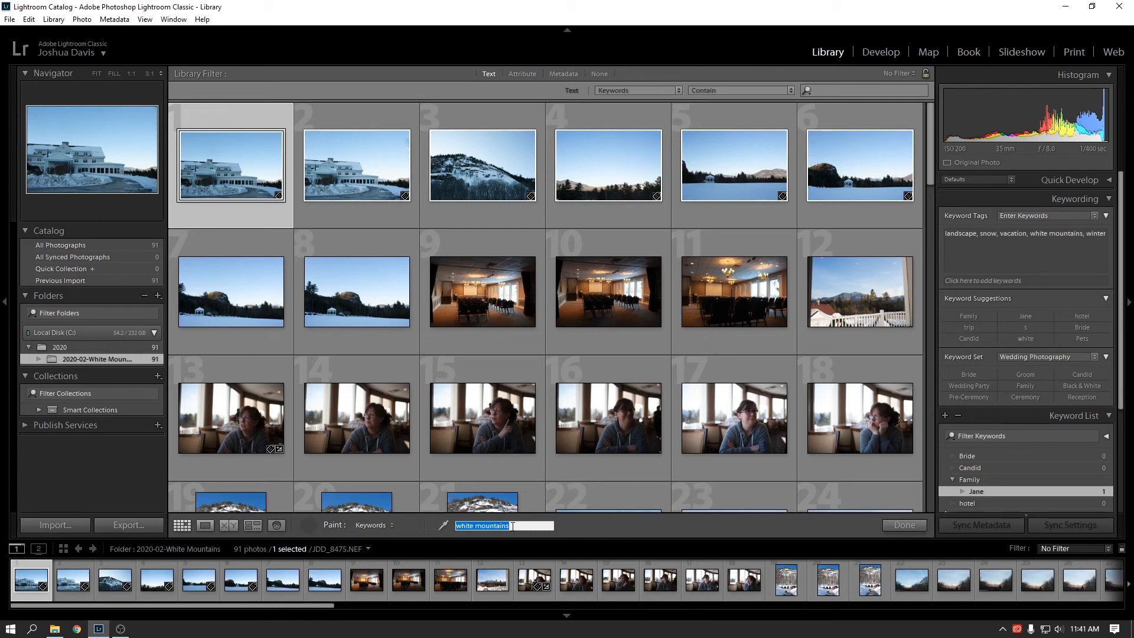
{"action": "key", "text": "ctrl+v"}
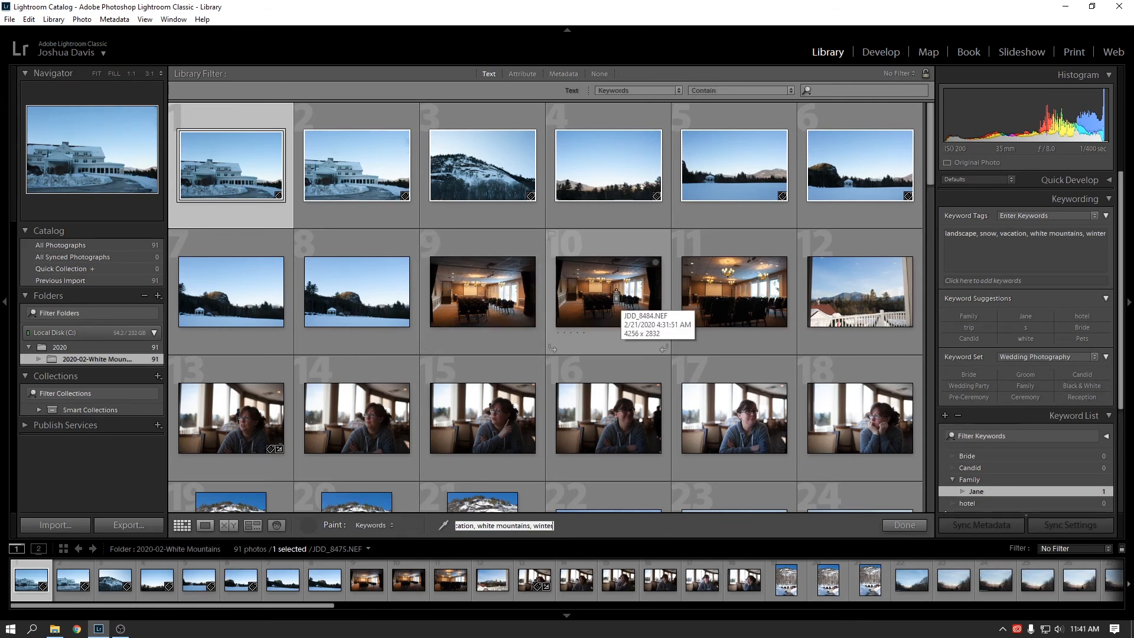
Paint the loaded keywords onto the seventh, eighth and twelfth photos, and put the Painter tool away
{"action": "left_click", "coordinate": [260, 292]}
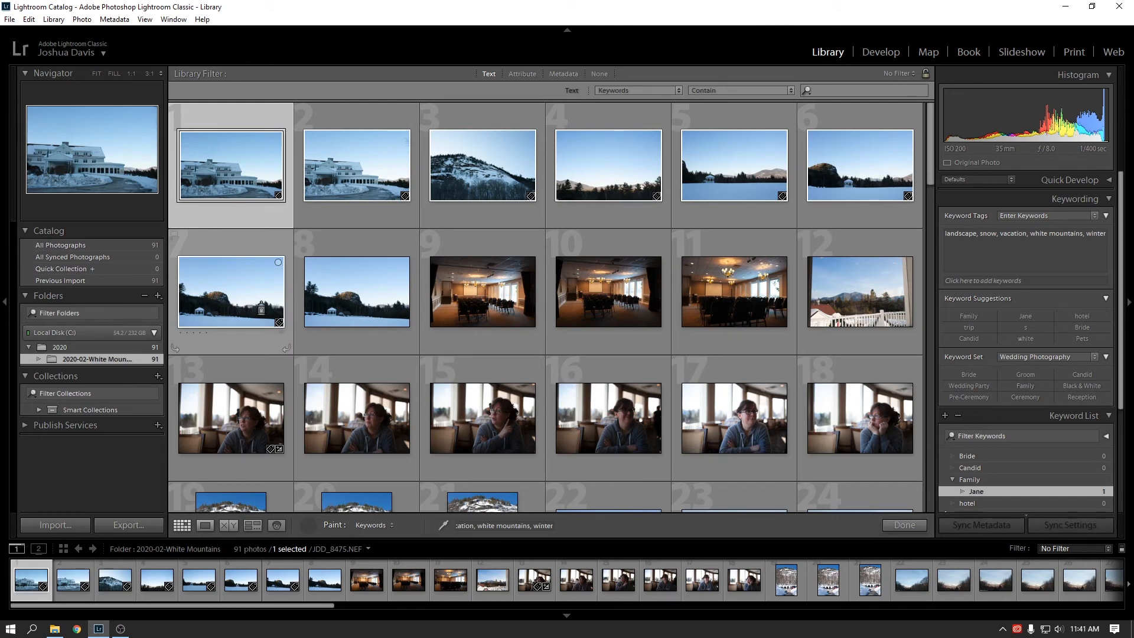
{"action": "left_click", "coordinate": [378, 295]}
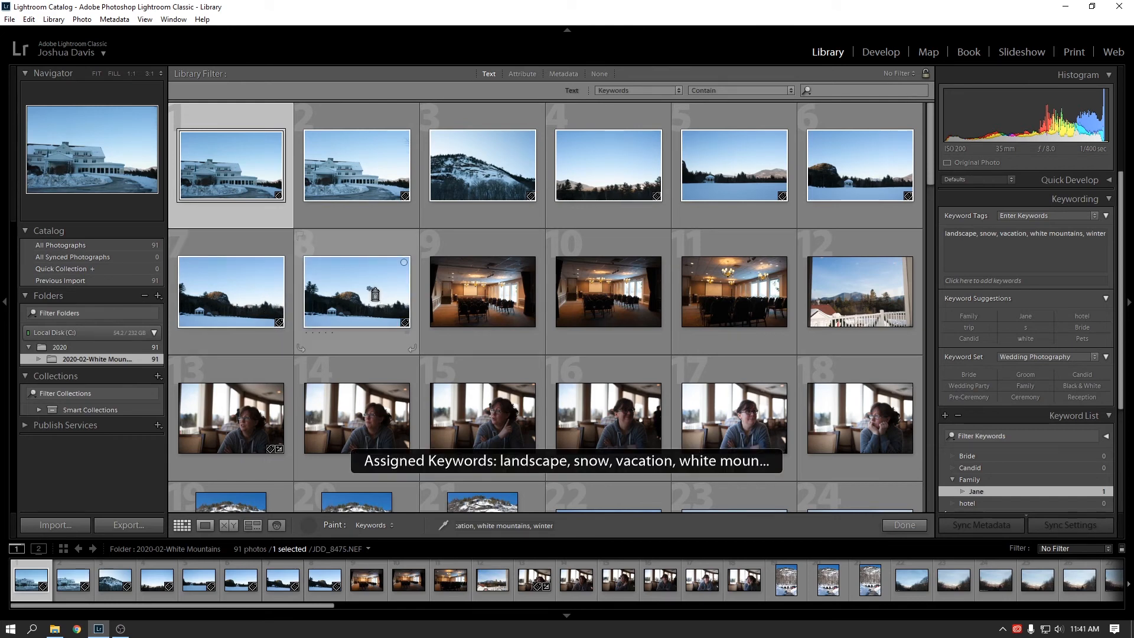
{"action": "left_click", "coordinate": [871, 292]}
{"action": "key", "text": "Escape"}
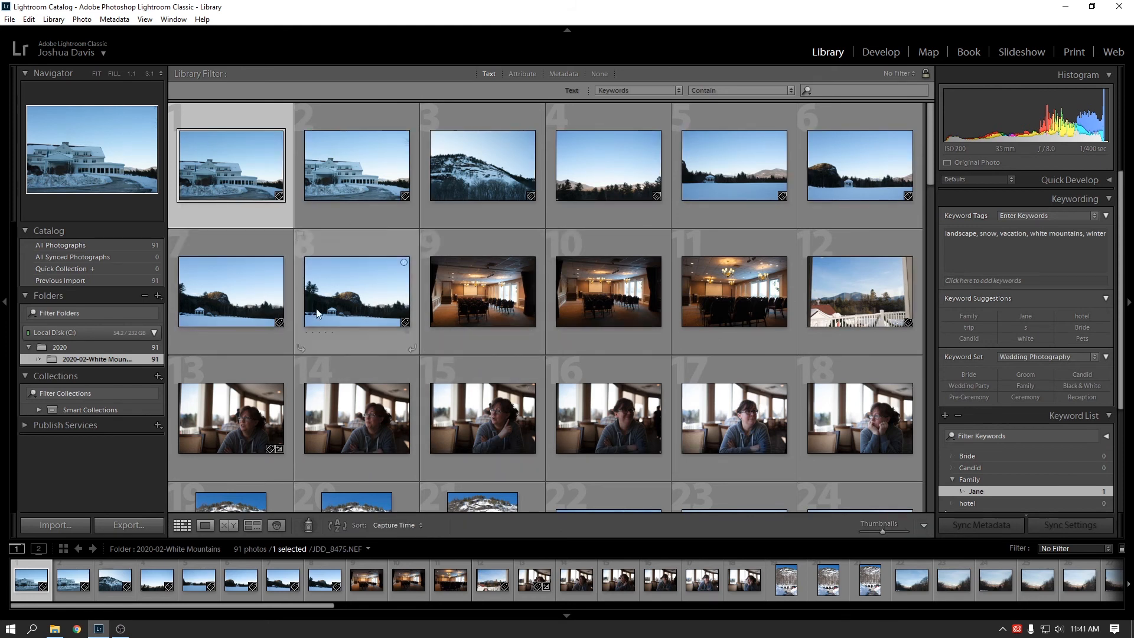
Collapse the Keywording and Keyword List sections and show the metadata of the seventh photo
{"action": "left_click", "coordinate": [236, 295]}
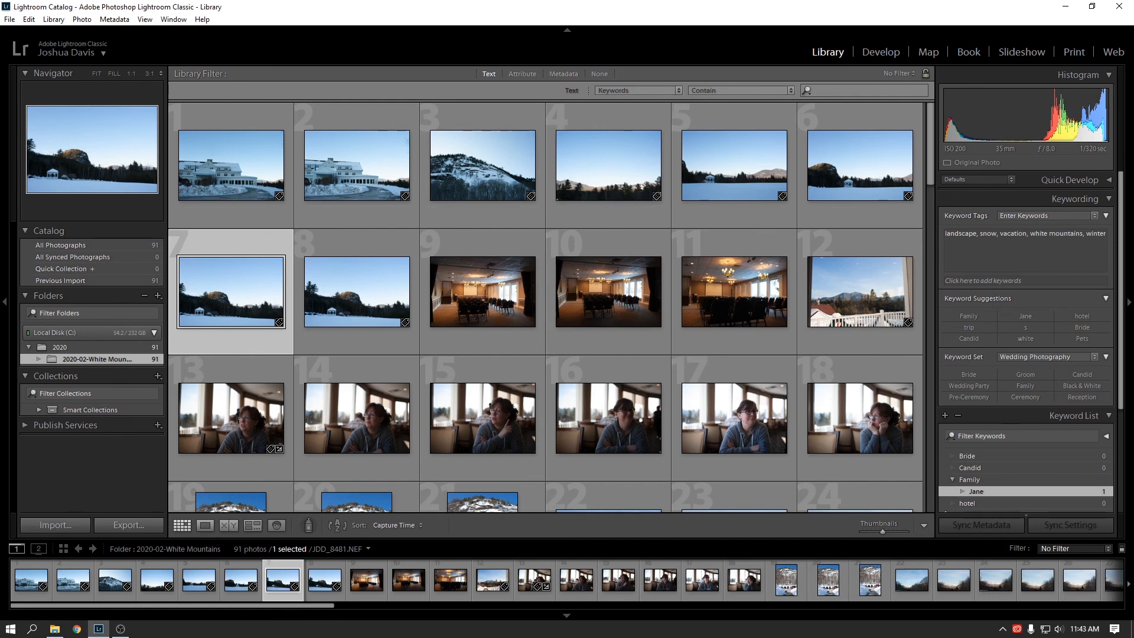
{"action": "left_click", "coordinate": [1079, 199]}
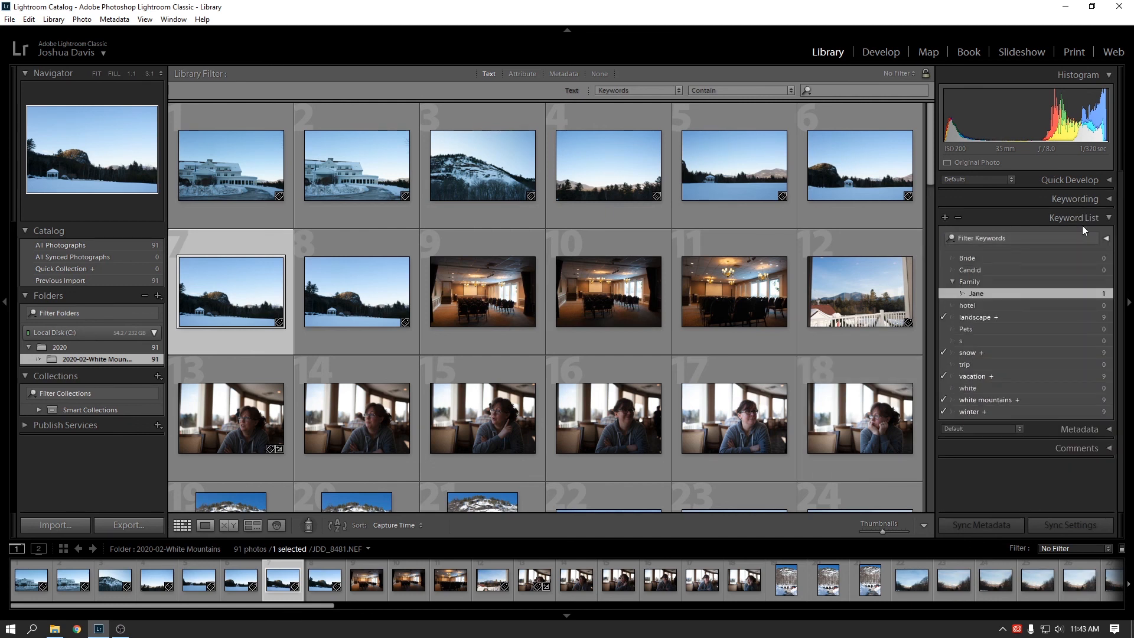
{"action": "left_click", "coordinate": [1084, 220]}
{"action": "left_click", "coordinate": [1083, 236]}
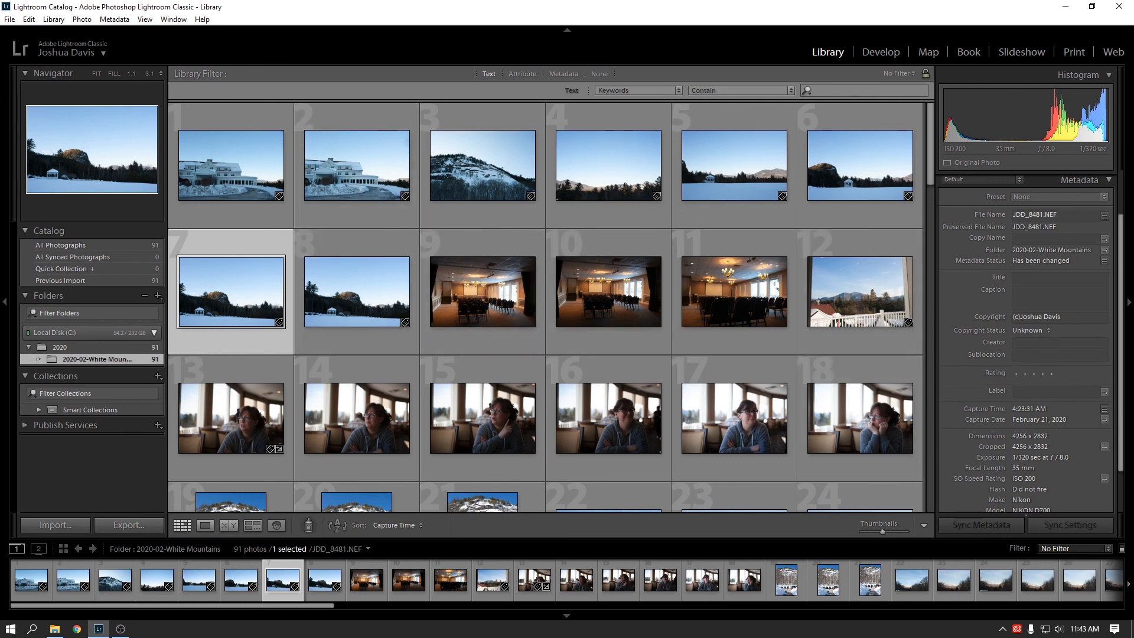
{"action": "key", "text": "alt+Tab"}
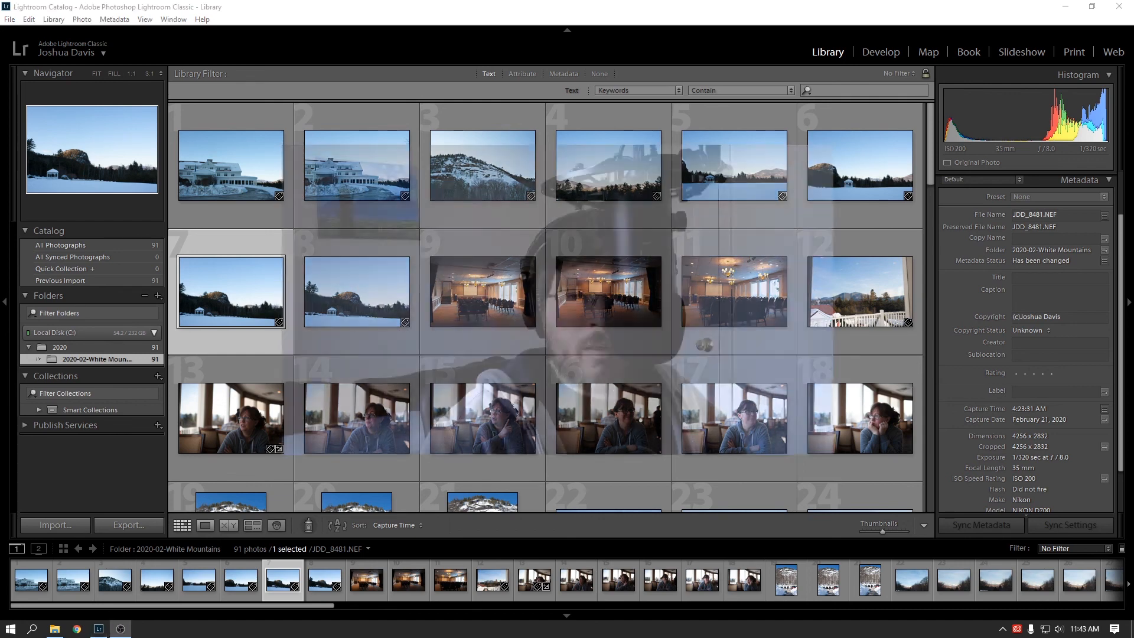